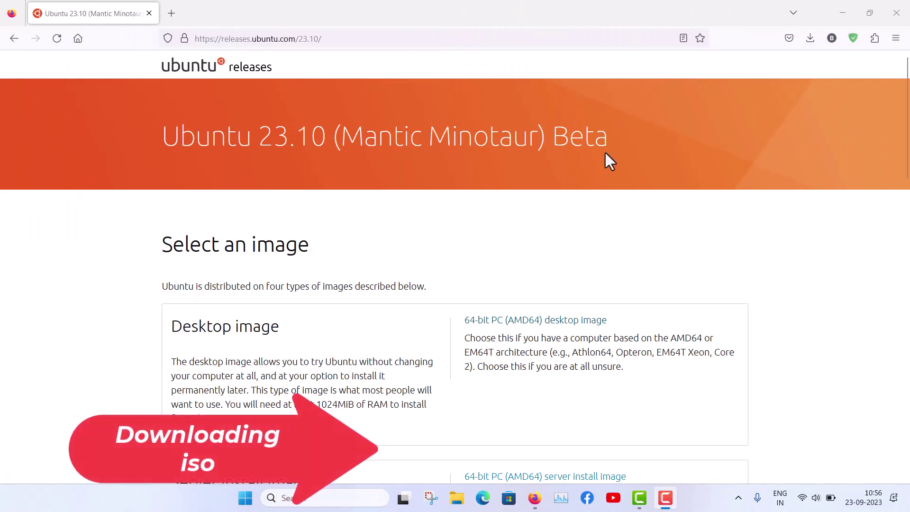
# Start the 64-bit PC (AMD64) desktop ISO download, cancel it, and scroll down the release file list
pyautogui.click(291, 38)
pyautogui.click(879, 245)
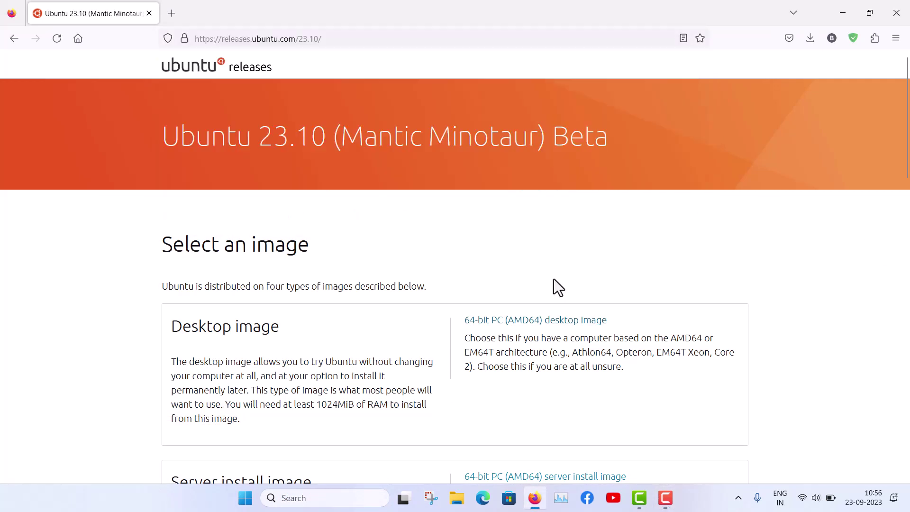
pyautogui.scroll(-1, 553, 279)
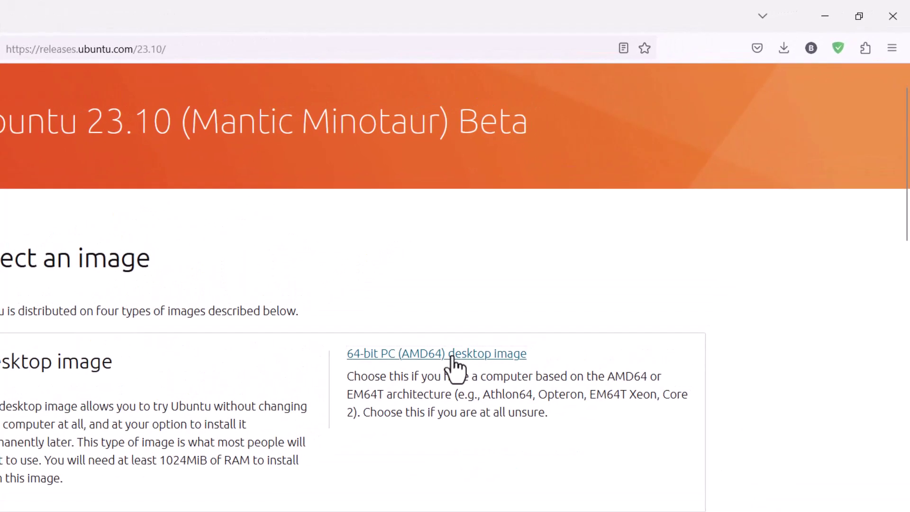
pyautogui.click(451, 356)
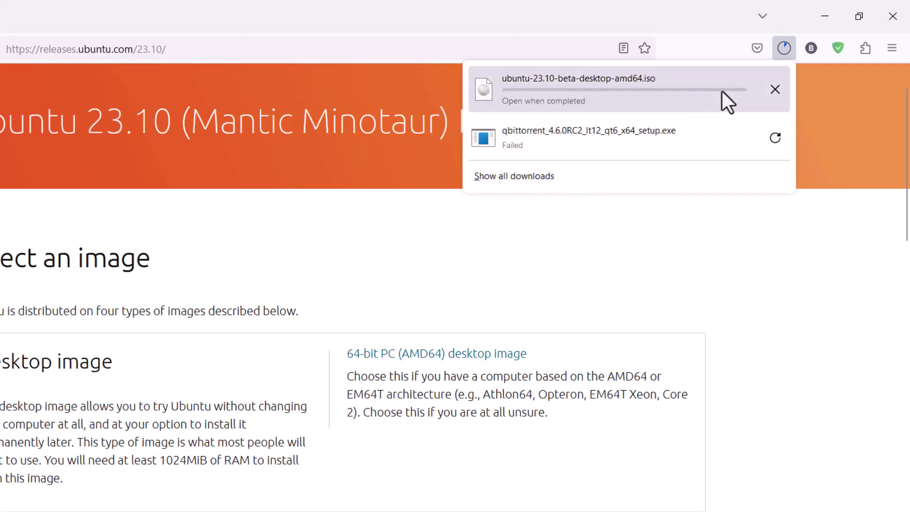
pyautogui.click(774, 90)
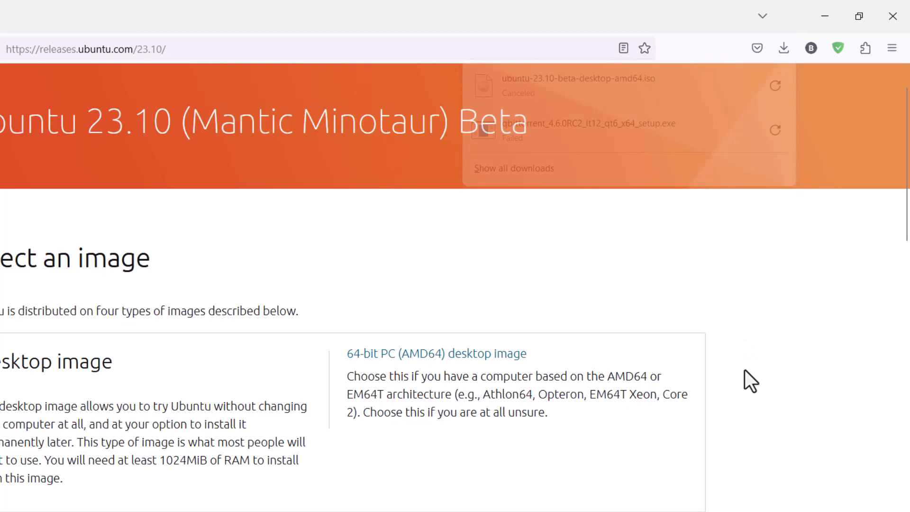
pyautogui.scroll(-10, 744, 371)
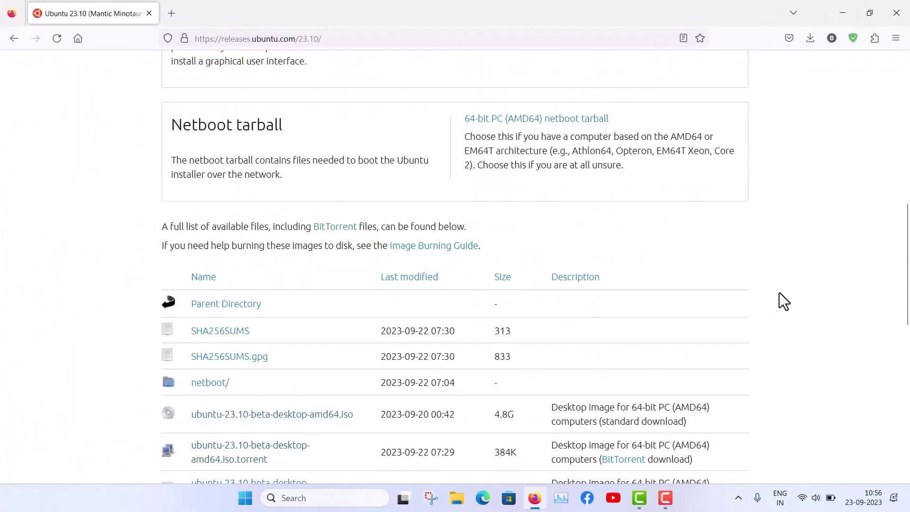
pyautogui.scroll(-3, 779, 293)
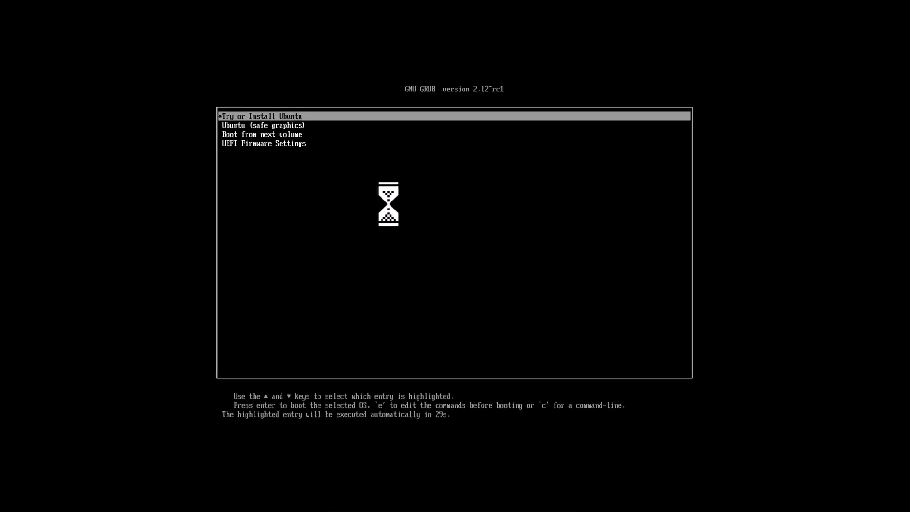
# Select Try or Install Ubuntu in the GRUB boot menu, not safe graphics
pyautogui.press('Down')
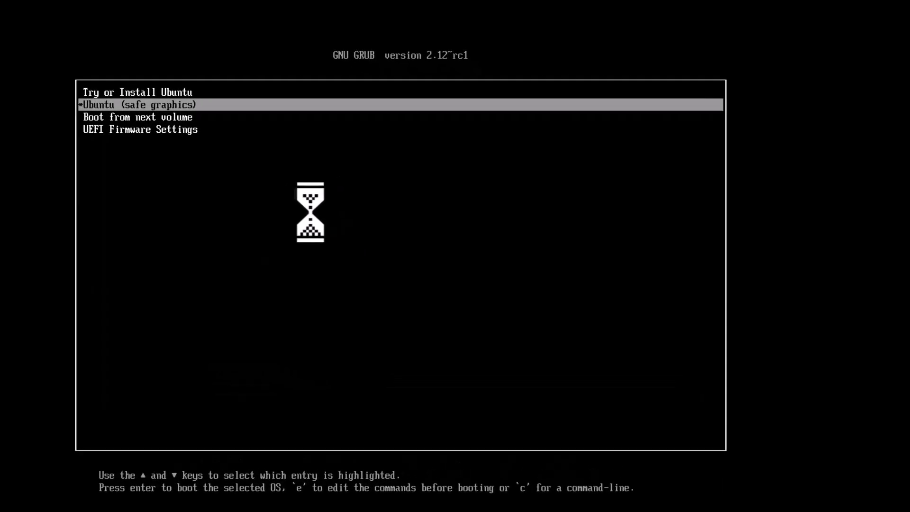
pyautogui.press('Up')
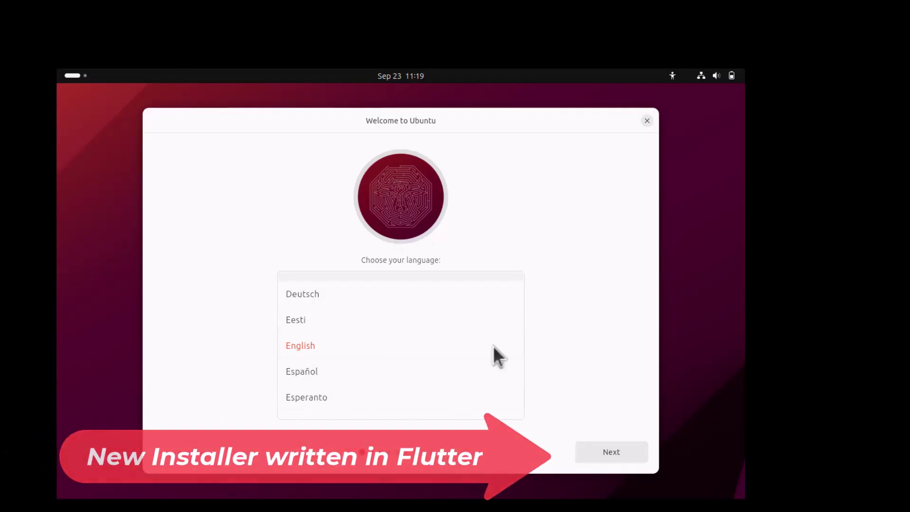
# Keep English, choose Install Ubuntu, keep the English (US) layout, and use the wired connection
pyautogui.click(615, 449)
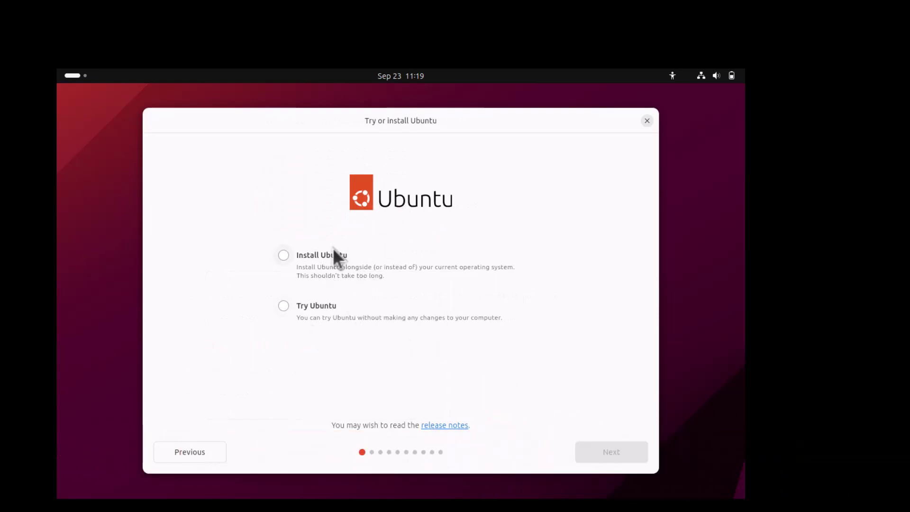
pyautogui.click(283, 255)
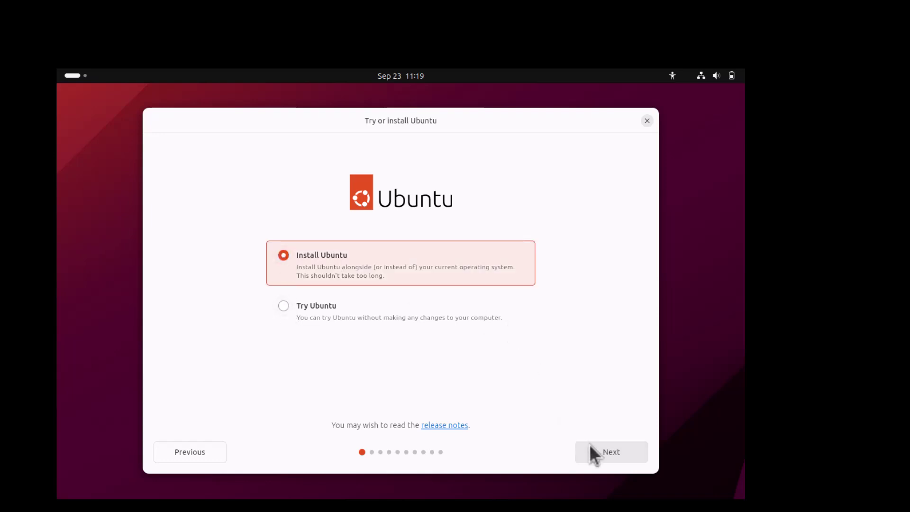
pyautogui.click(596, 448)
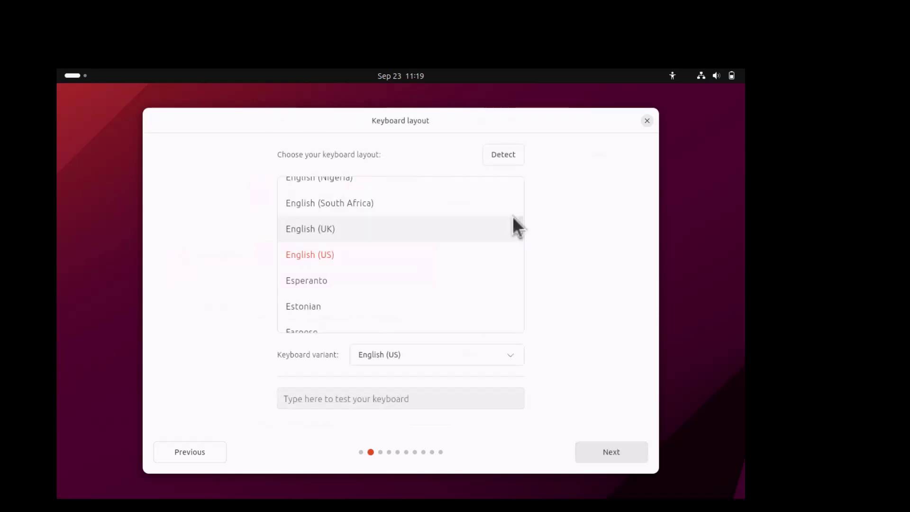
pyautogui.click(602, 454)
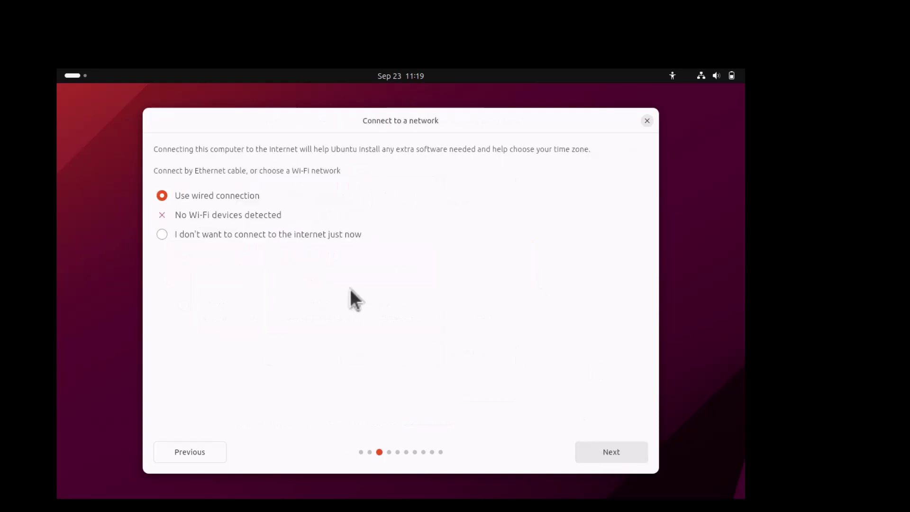
pyautogui.click(177, 236)
pyautogui.click(181, 197)
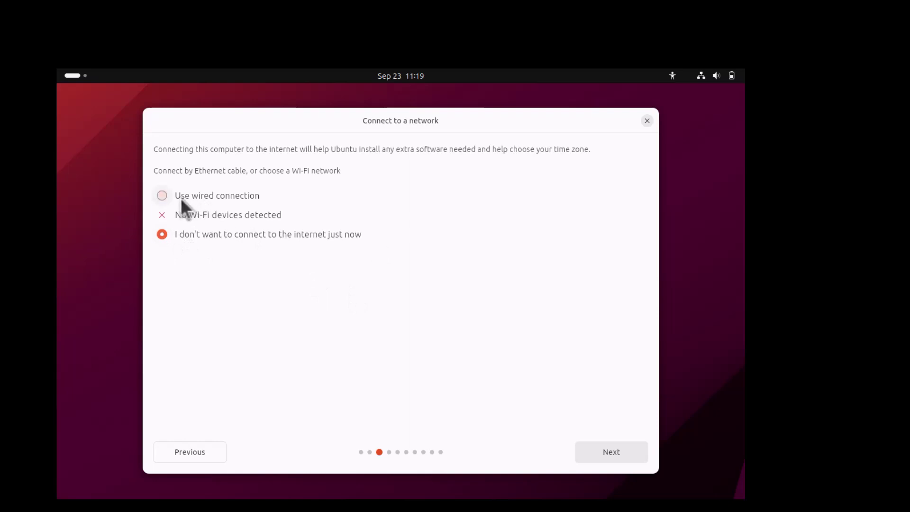
pyautogui.click(605, 448)
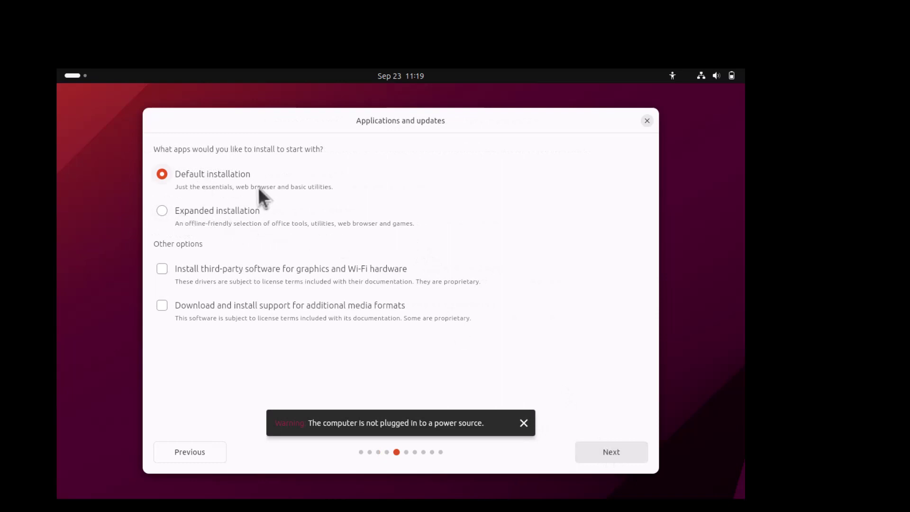
# Select Expanded installation and continue to Type of installation
pyautogui.click(161, 211)
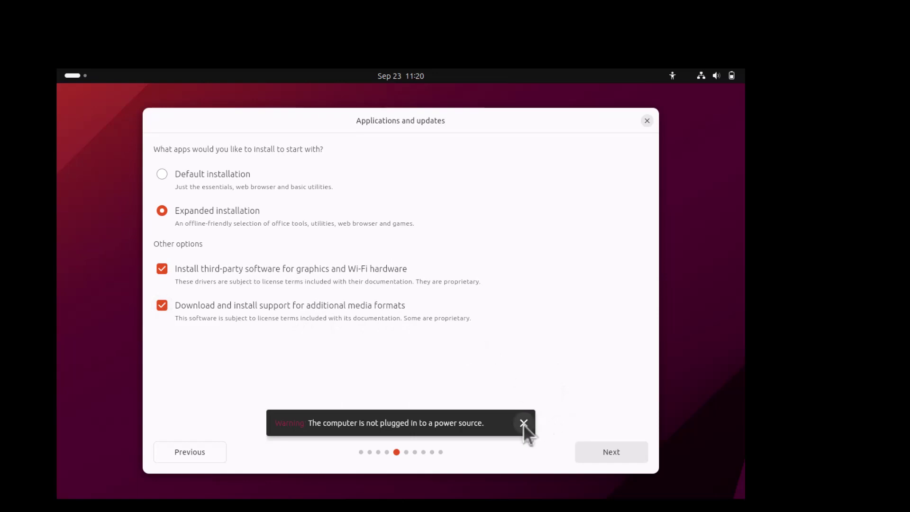
pyautogui.click(610, 452)
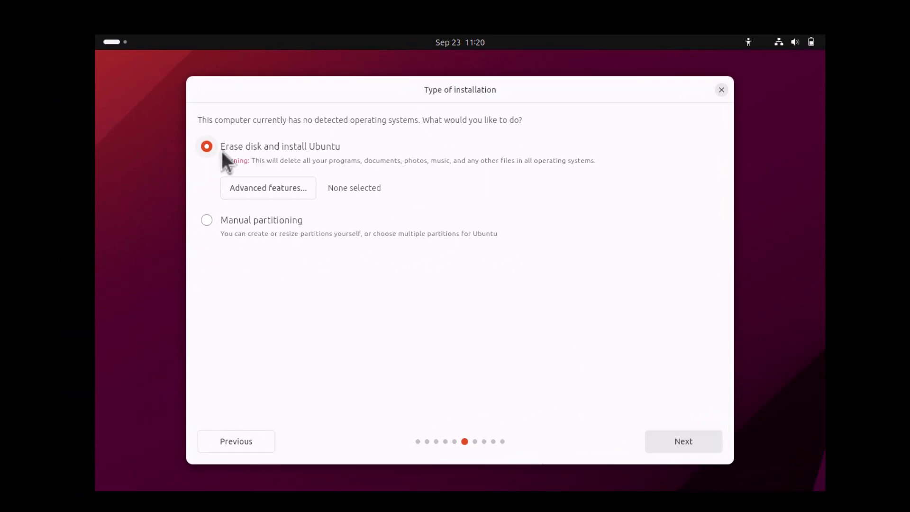
# Keep Erase disk and install Ubuntu, then confirm Install on the Ready to install page
pyautogui.click(685, 444)
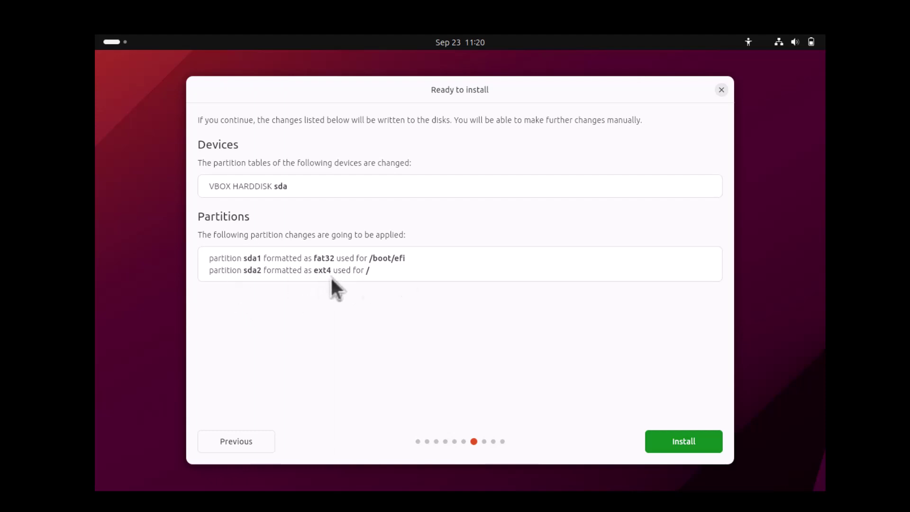
pyautogui.click(672, 437)
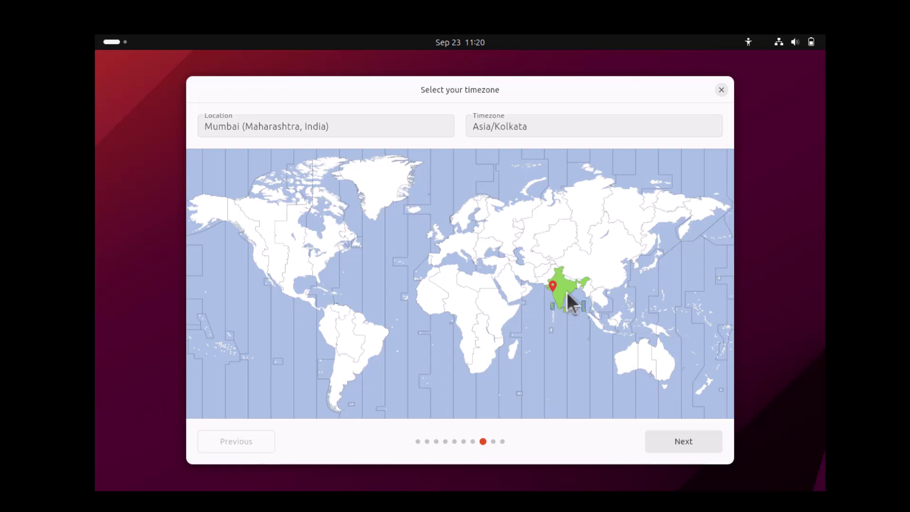
# Accept the Asia/Kolkata timezone, then enter the user's name and a matching password twice
pyautogui.click(686, 442)
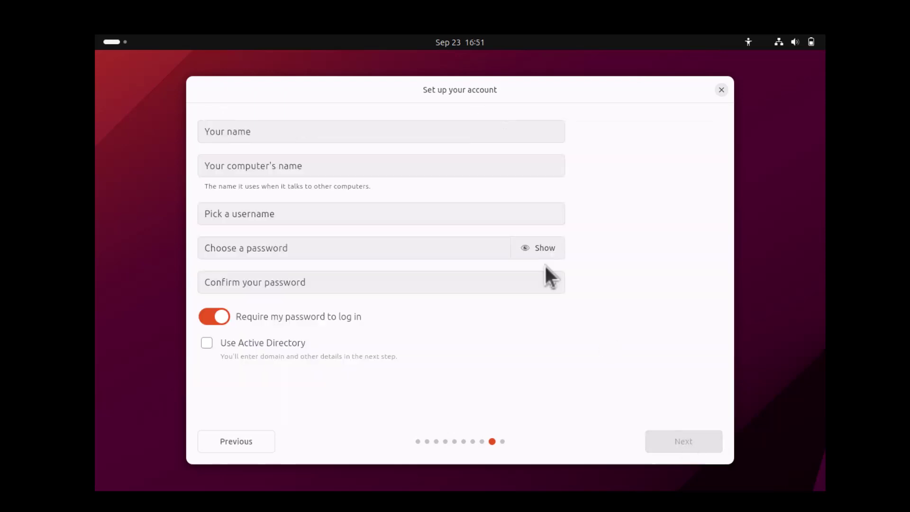
pyautogui.click(353, 132)
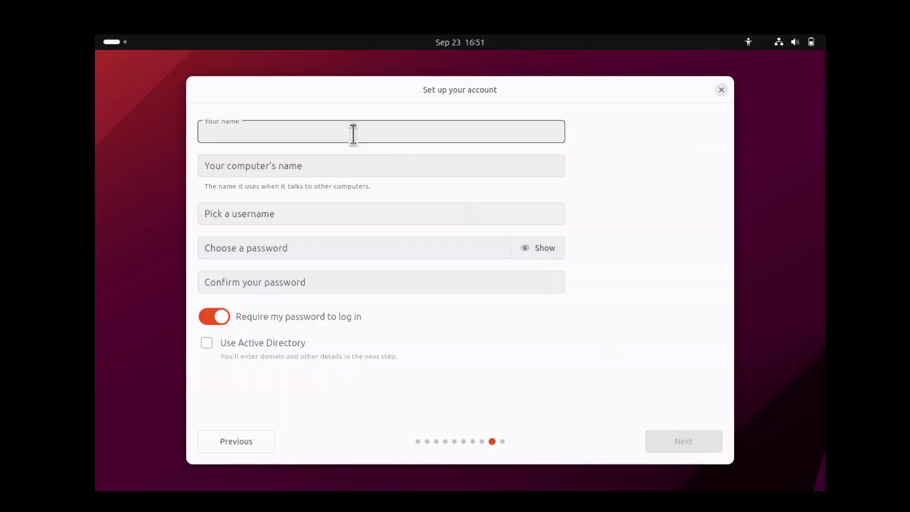
pyautogui.write('Deb')
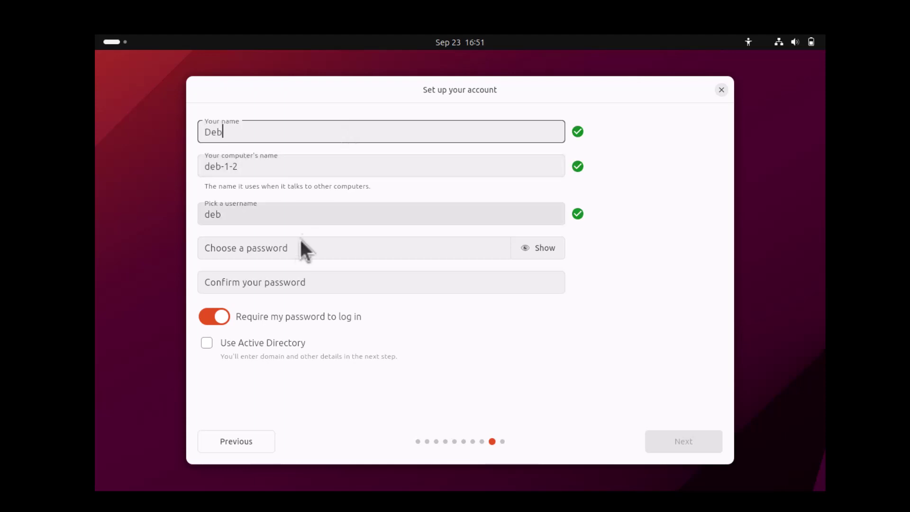
pyautogui.click(288, 247)
pyautogui.write('a')
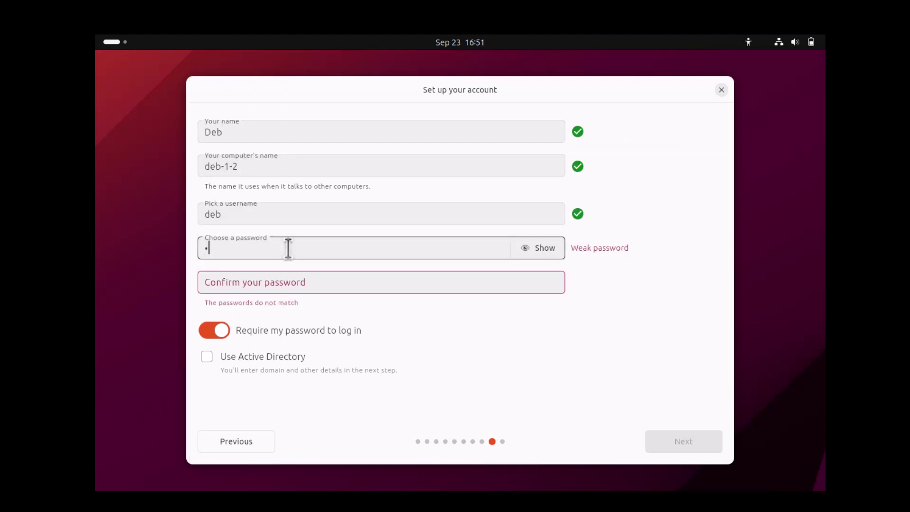
pyautogui.click(285, 284)
pyautogui.write('a')
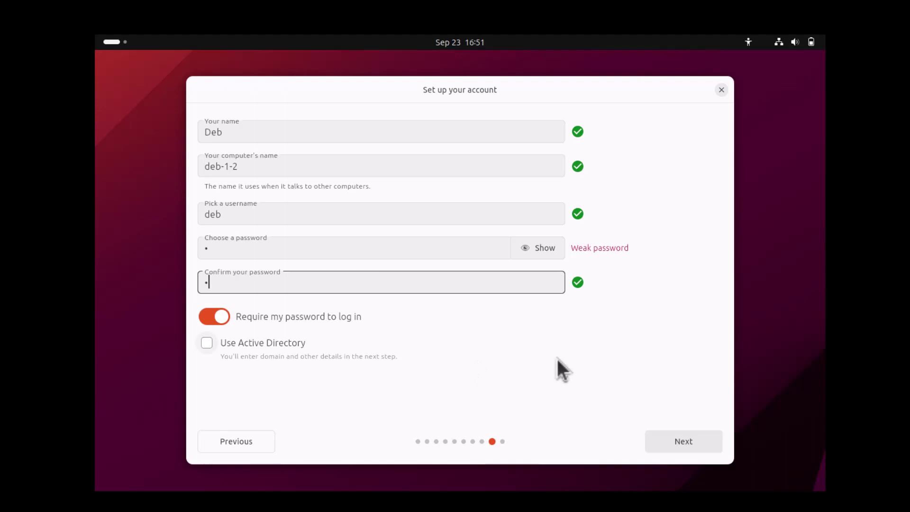
pyautogui.click(688, 445)
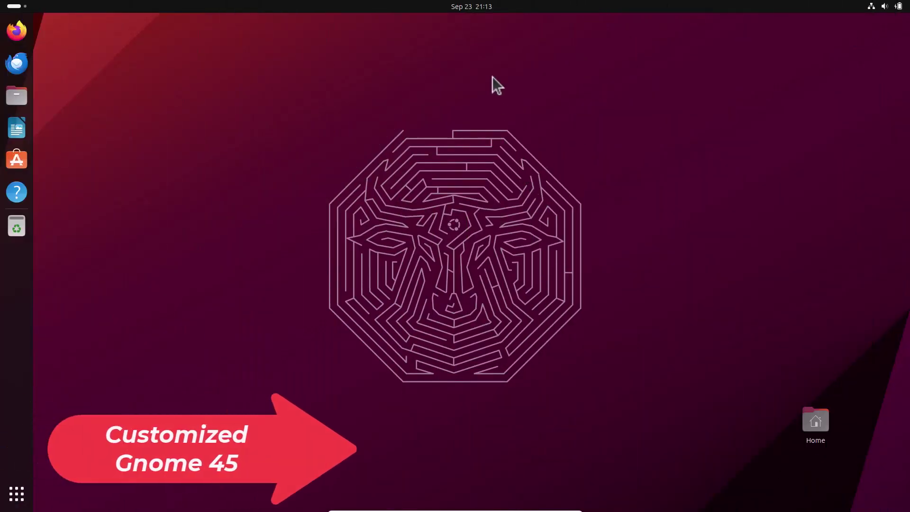
# Open and close the calendar panel, then the quick settings panel, on the new desktop
pyautogui.click(482, 7)
pyautogui.click(728, 104)
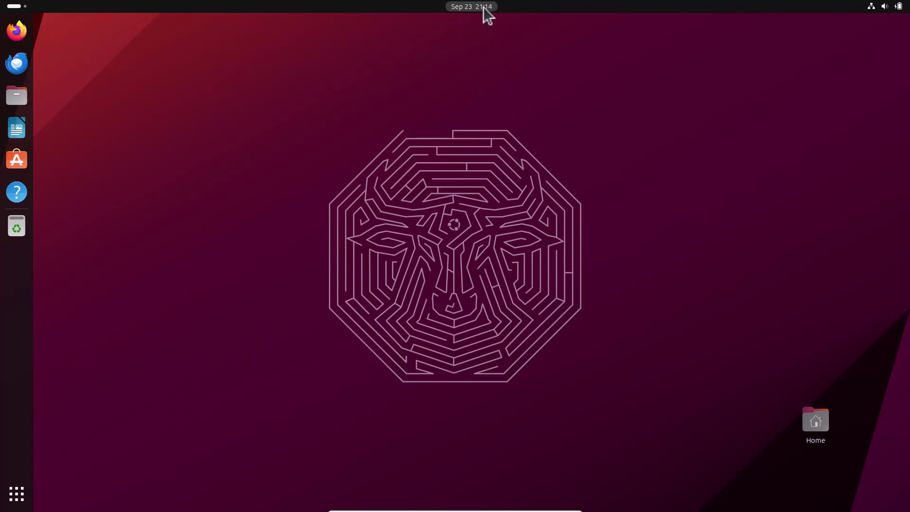
pyautogui.click(874, 7)
pyautogui.click(780, 228)
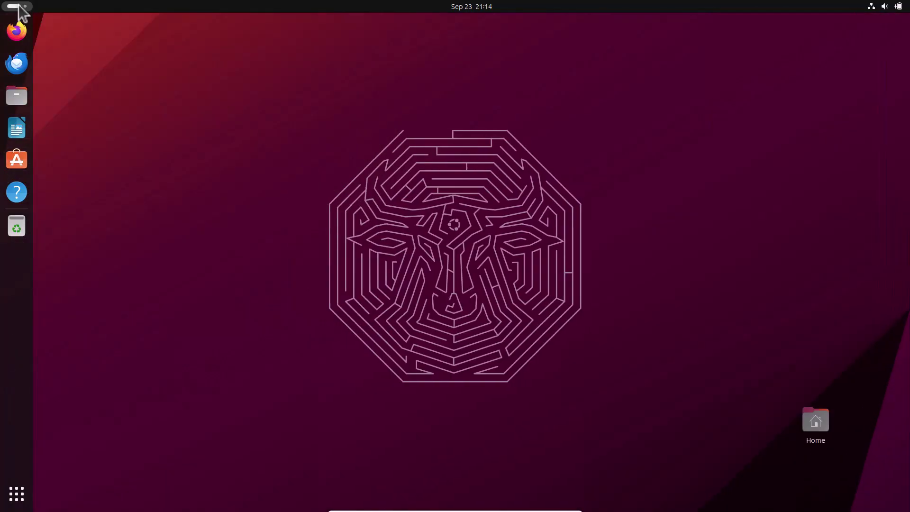
# Launch Files, view its About Files information, close it, and open Quick Settings
pyautogui.click(17, 97)
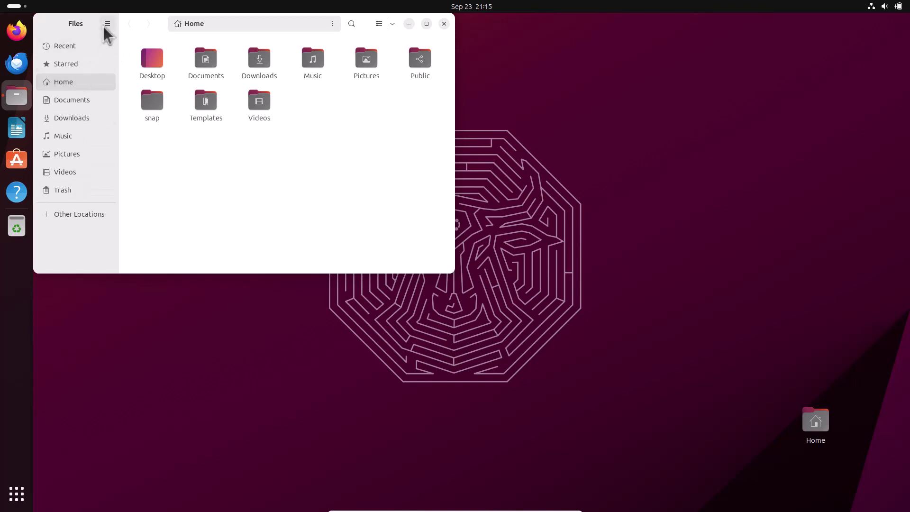
pyautogui.click(107, 24)
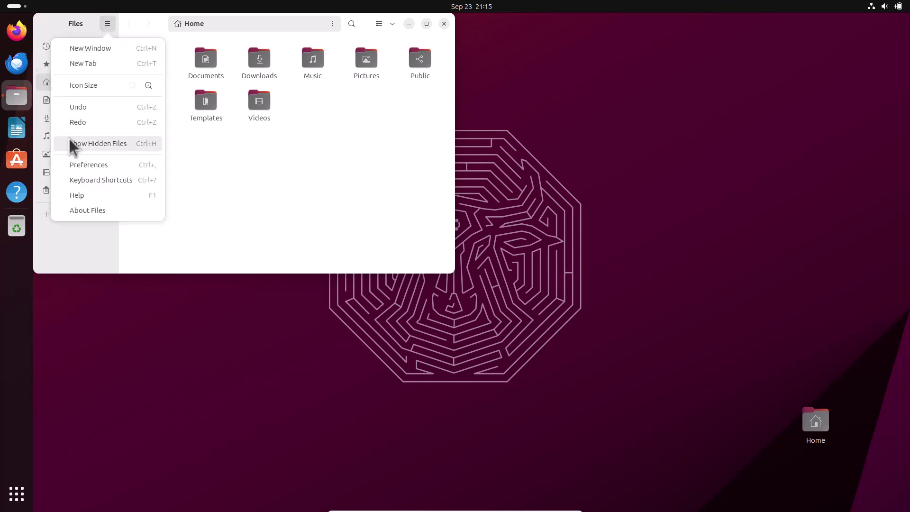
pyautogui.click(85, 212)
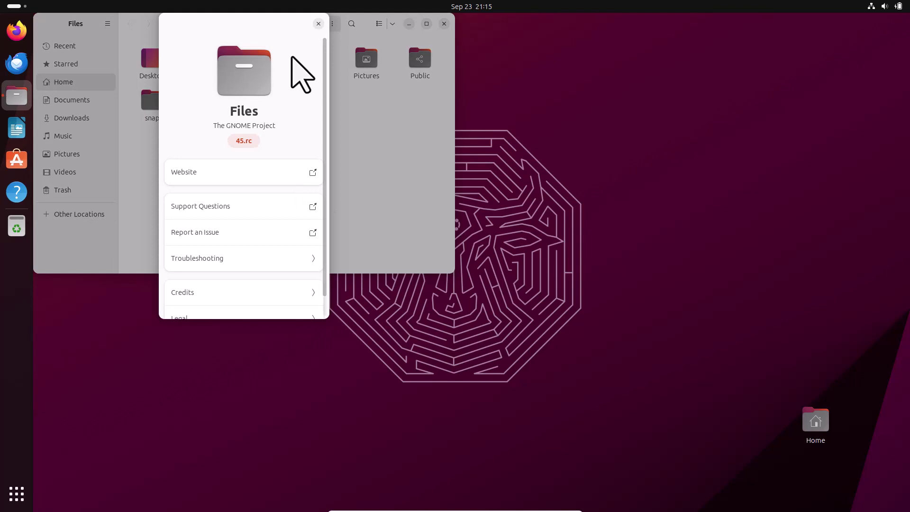
pyautogui.click(318, 24)
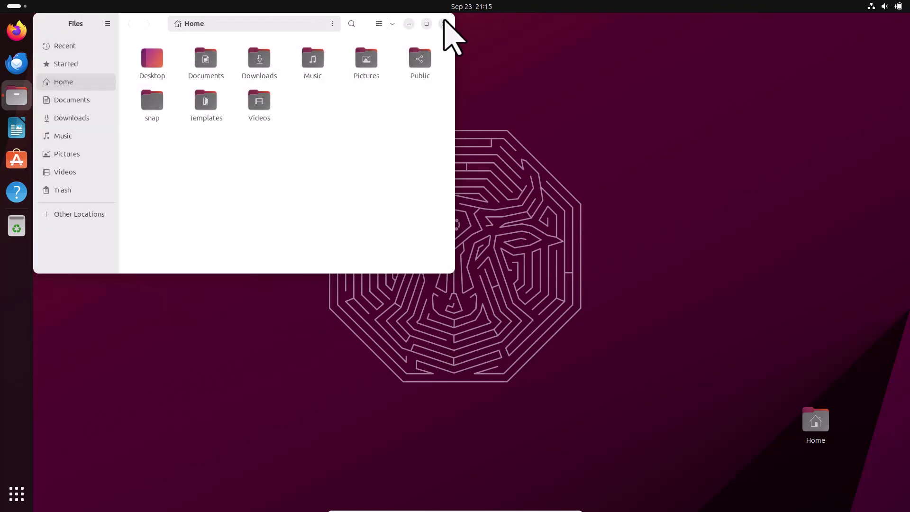
pyautogui.click(442, 25)
pyautogui.click(885, 6)
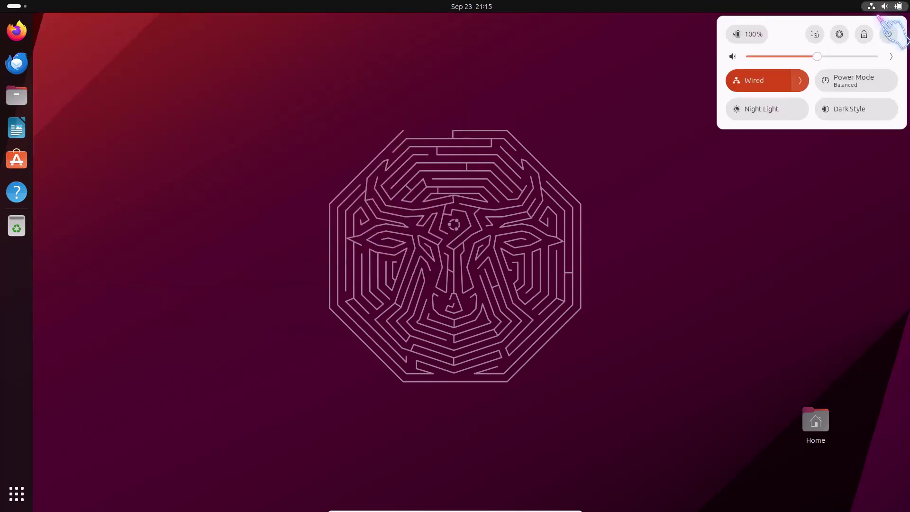
# Open Settings and view the Privacy > Connectivity checking option, then return to Privacy
pyautogui.click(839, 34)
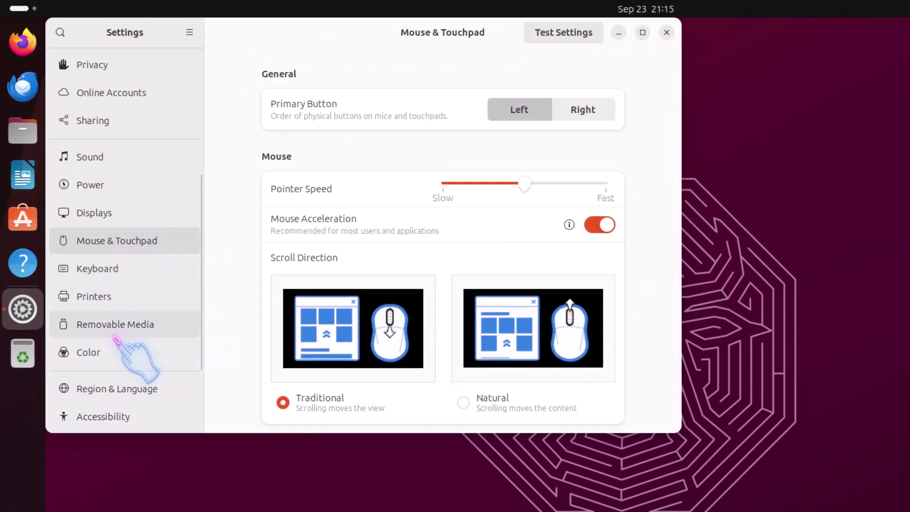
pyautogui.scroll(-3, 116, 339)
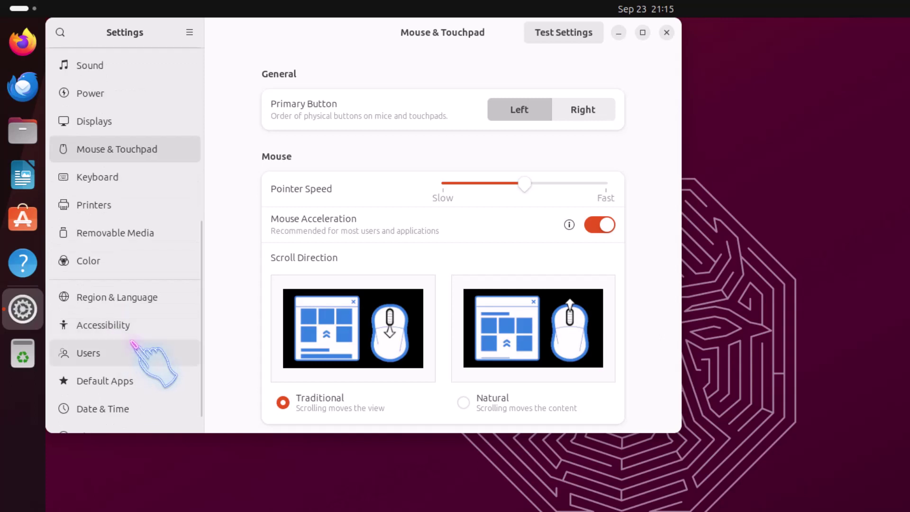
pyautogui.scroll(-1, 134, 345)
pyautogui.scroll(8, 134, 344)
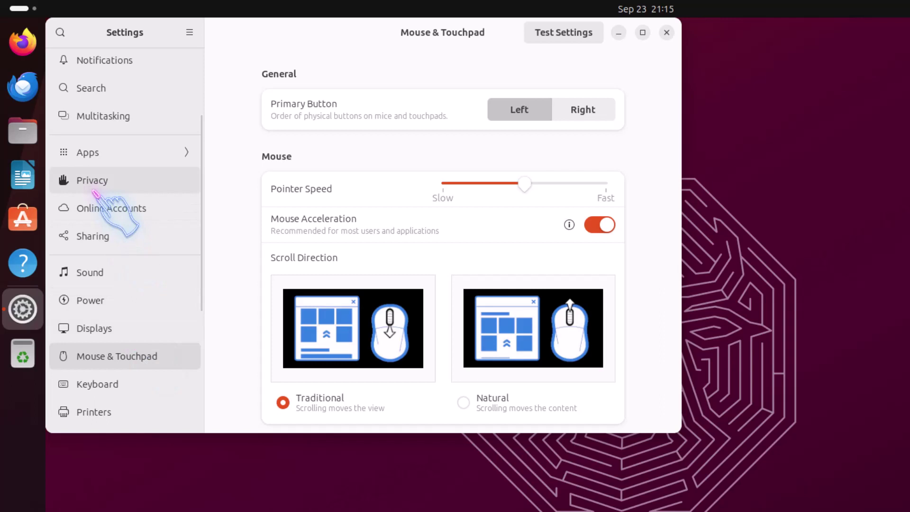
pyautogui.click(99, 184)
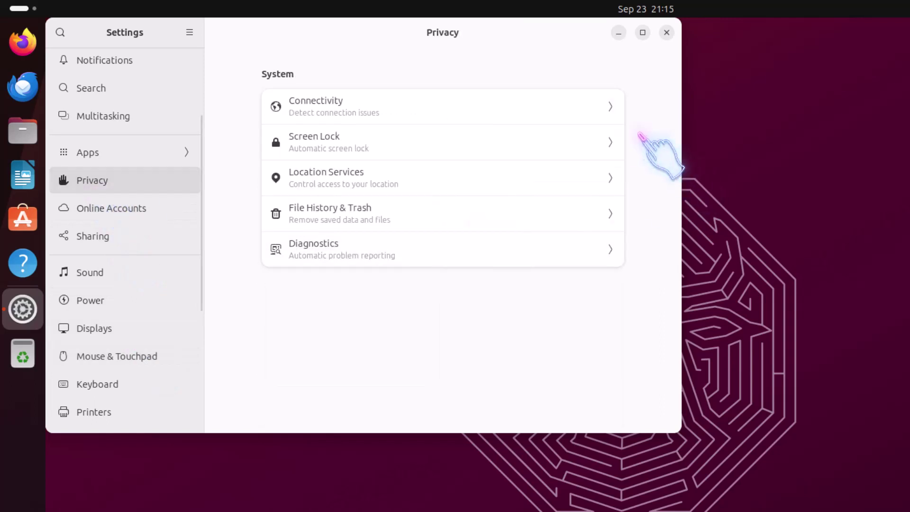
pyautogui.click(609, 112)
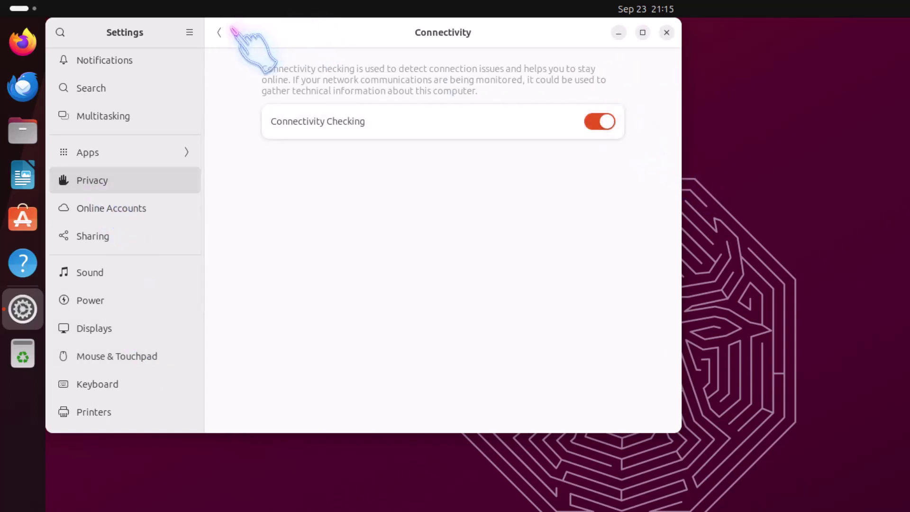
pyautogui.click(218, 32)
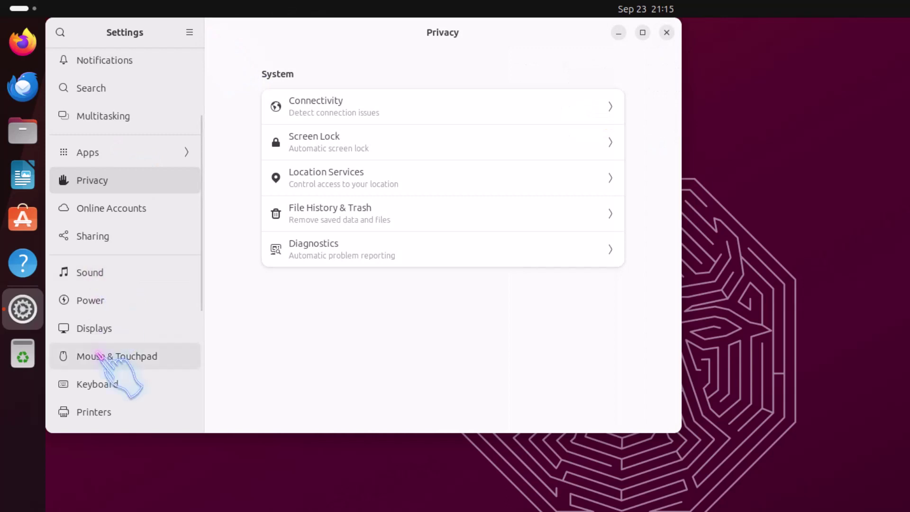
# View the About page's full System Details, then right-click the desktop for its context menu
pyautogui.scroll(-5, 124, 374)
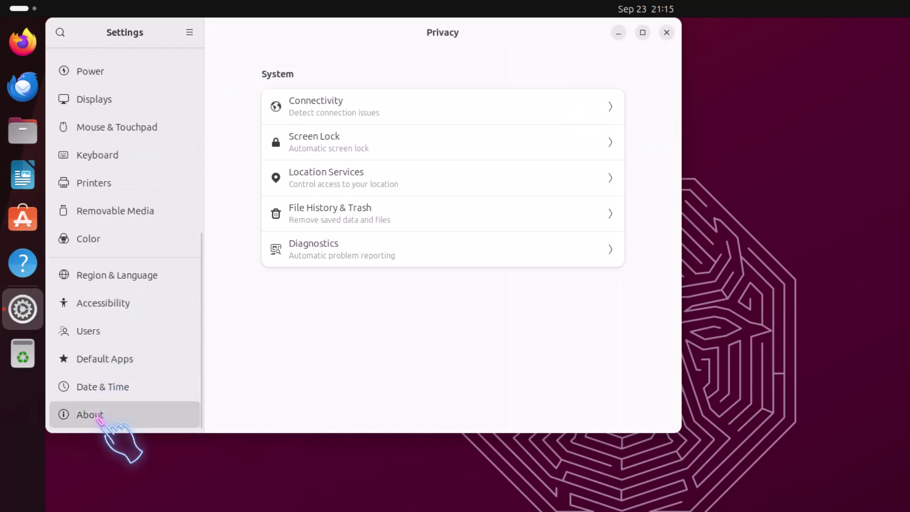
pyautogui.click(98, 419)
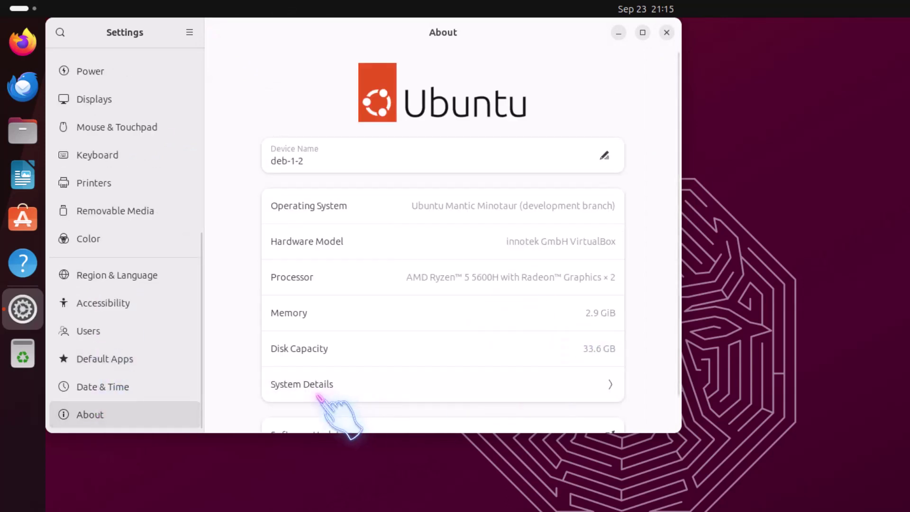
pyautogui.click(458, 390)
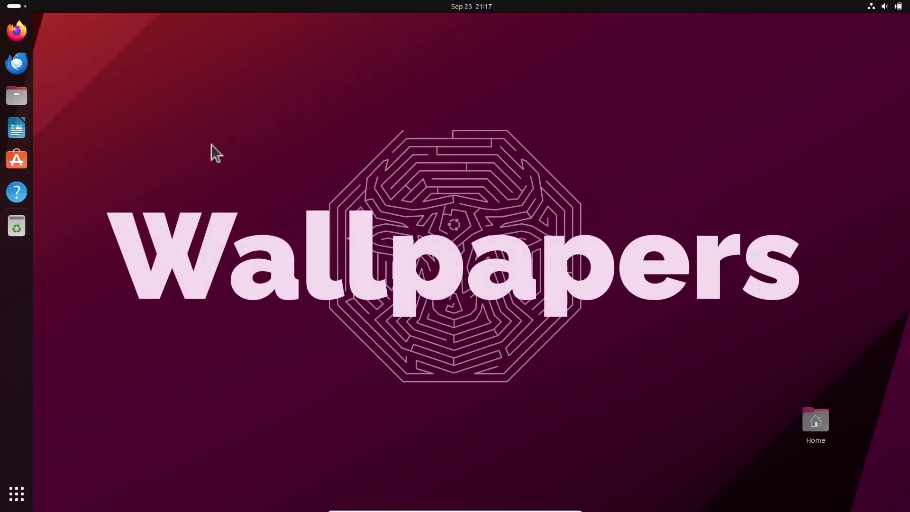
pyautogui.rightClick(211, 145)
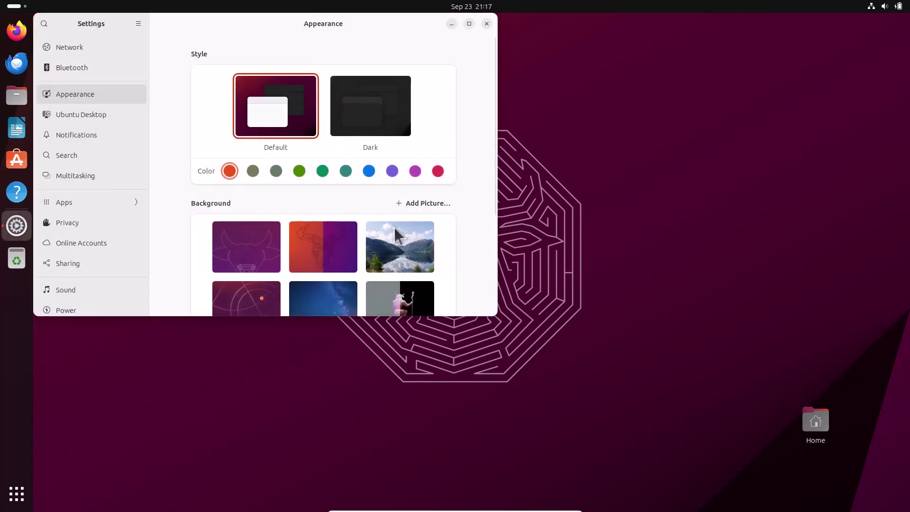
# Try the demon, bull, Milky Way and mountain lake wallpapers, ending on the pixel-art warrior
pyautogui.scroll(-5, 394, 229)
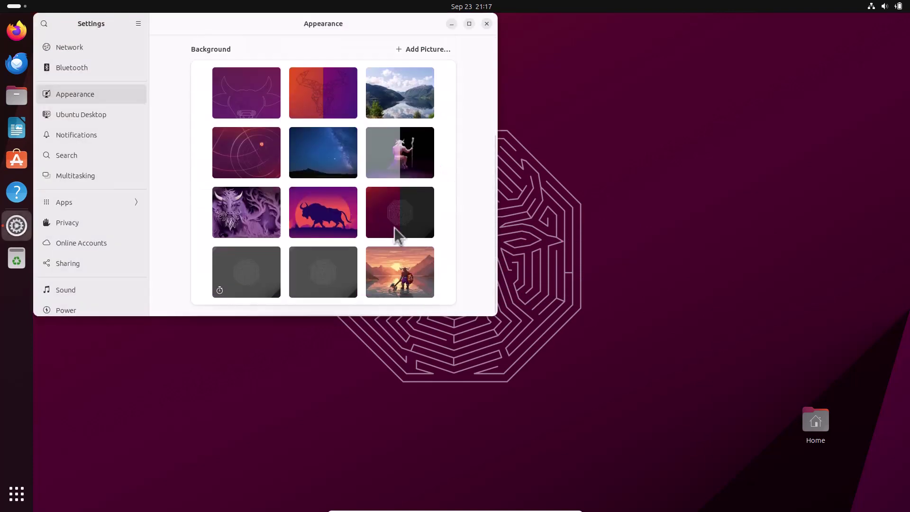
pyautogui.click(256, 222)
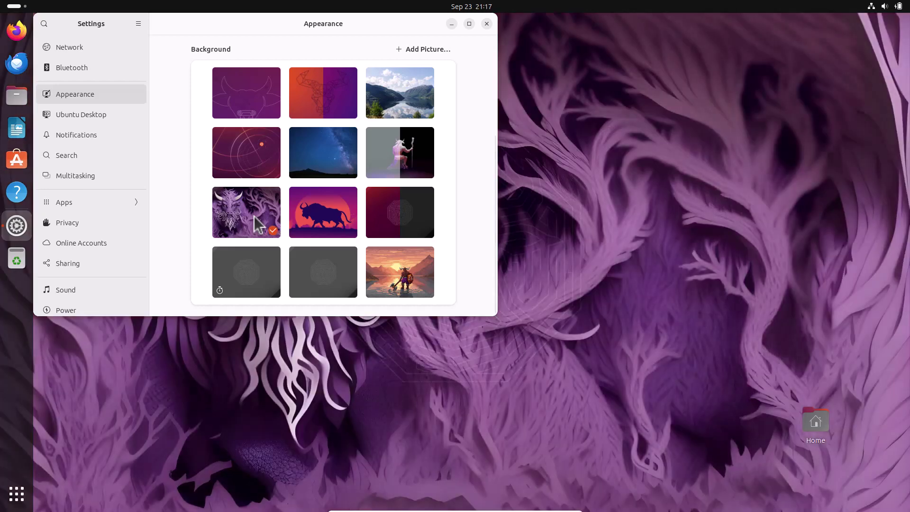
pyautogui.click(340, 214)
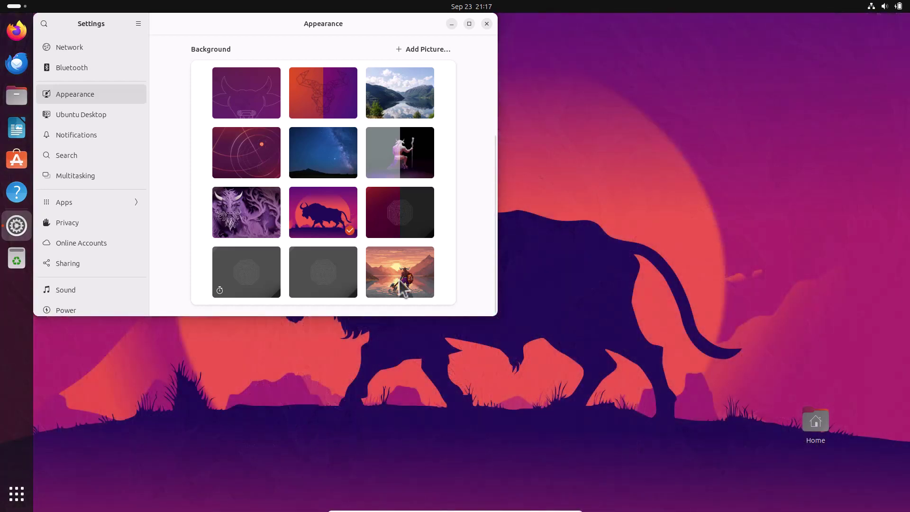
pyautogui.click(400, 286)
pyautogui.click(311, 161)
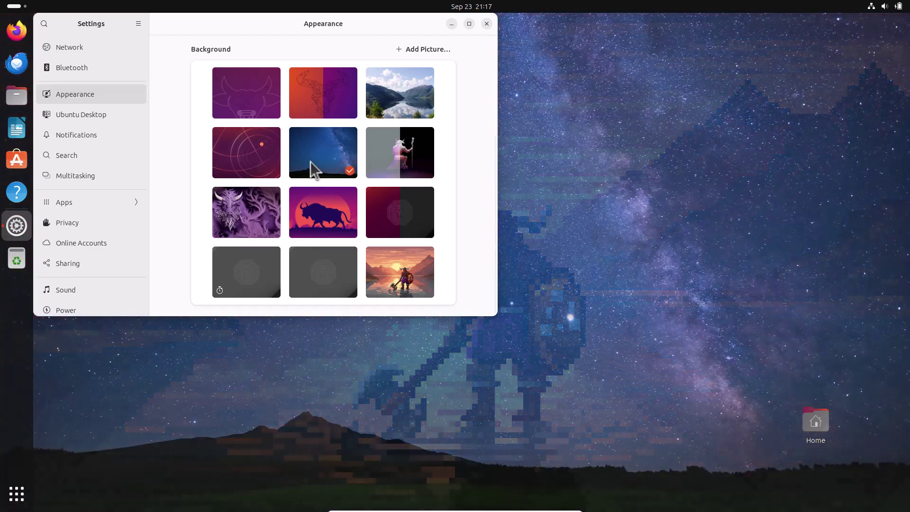
pyautogui.click(396, 97)
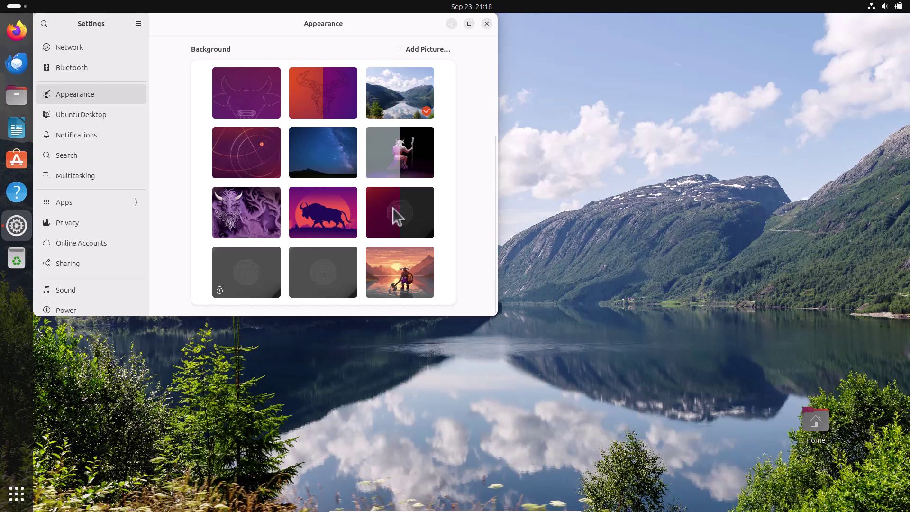
pyautogui.click(397, 272)
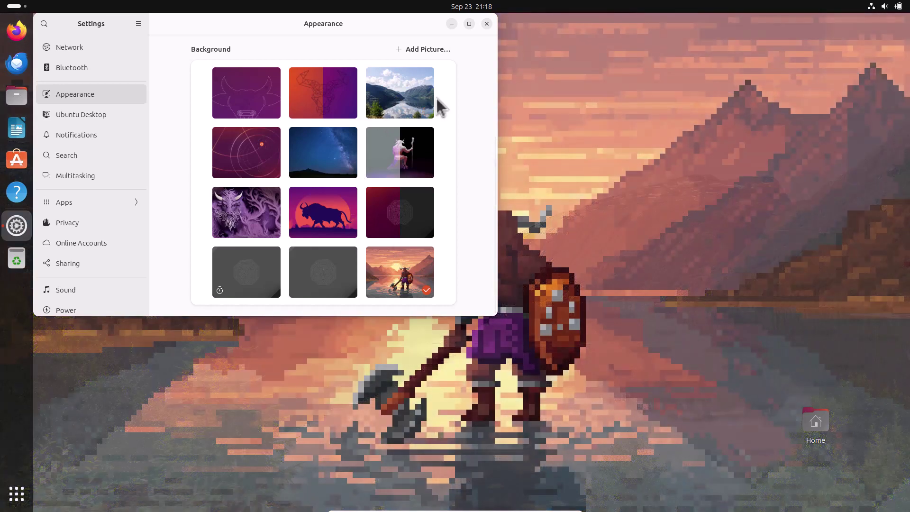
# Return to the Style section and peek at the calendar panel and quick-settings menu
pyautogui.scroll(5, 377, 151)
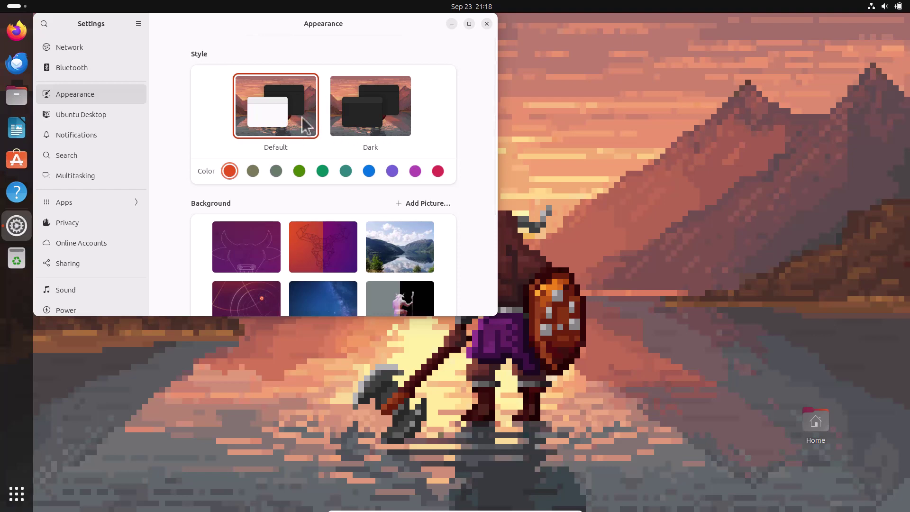
pyautogui.click(475, 7)
pyautogui.click(678, 18)
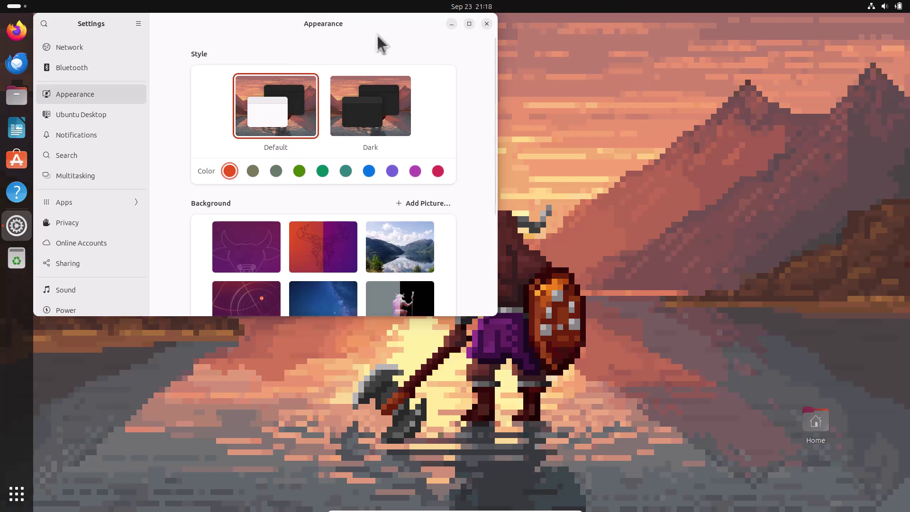
pyautogui.click(872, 6)
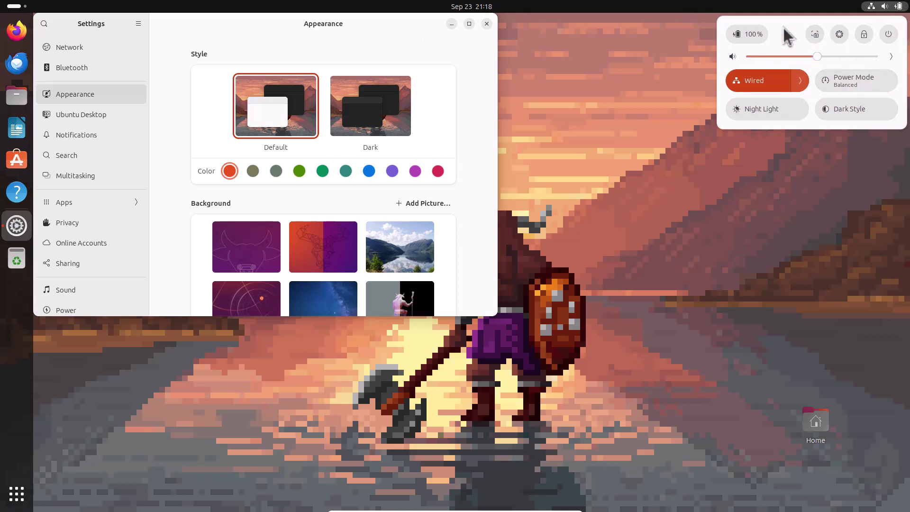
pyautogui.click(596, 32)
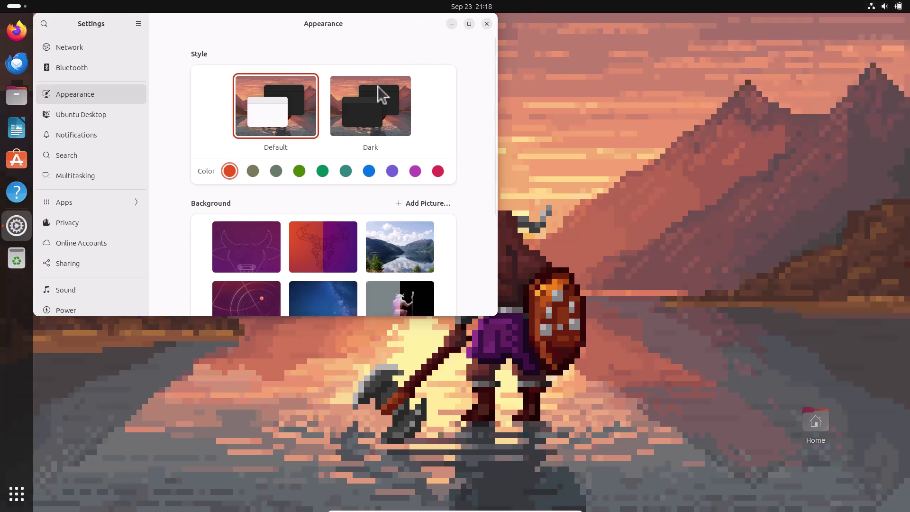
# Switch the system style to Dark and confirm Dark Style shows as on in Quick Settings
pyautogui.click(374, 105)
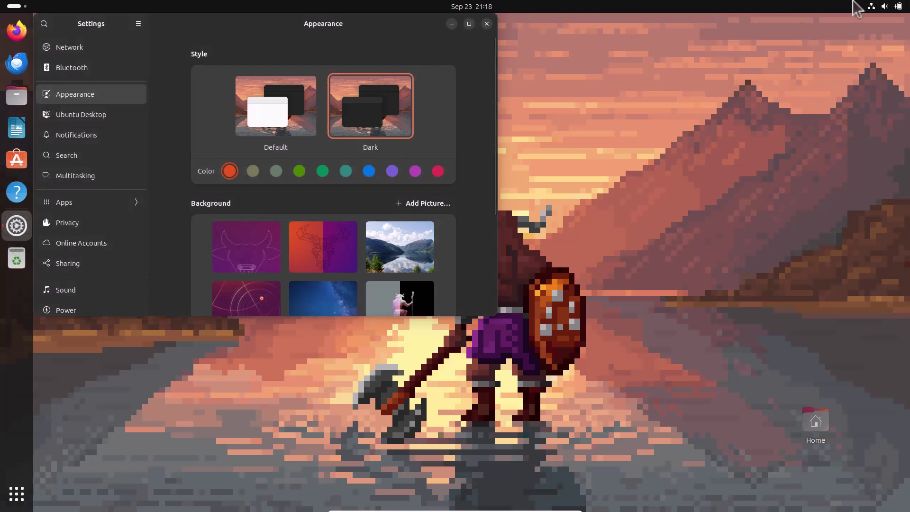
pyautogui.click(884, 6)
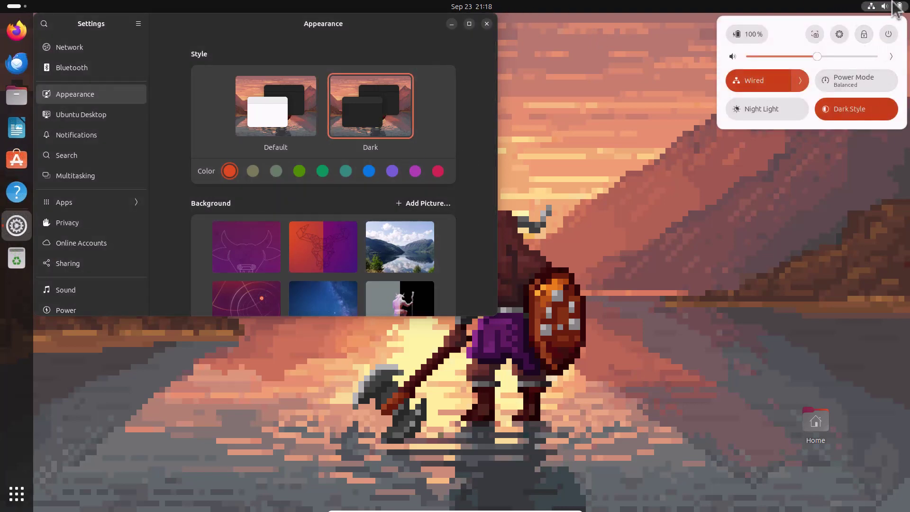
pyautogui.click(887, 6)
pyautogui.click(887, 7)
pyautogui.click(633, 18)
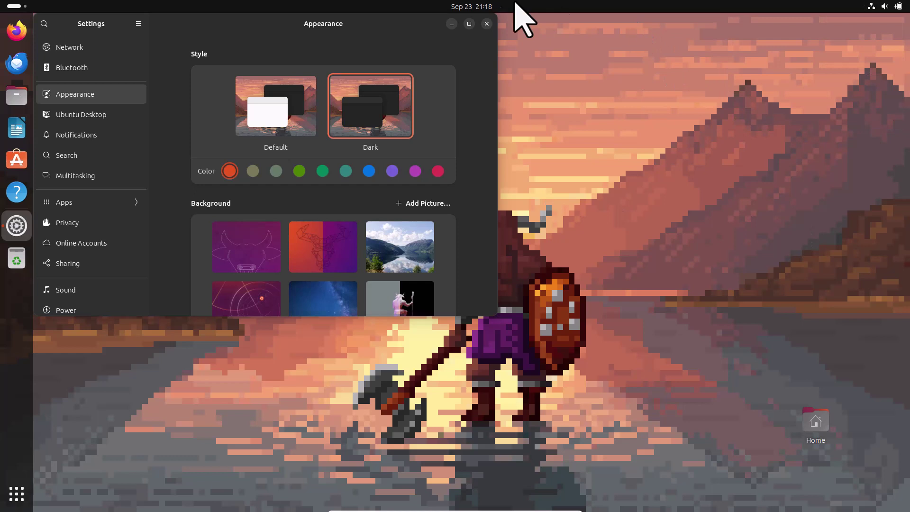
pyautogui.click(488, 6)
pyautogui.click(492, 4)
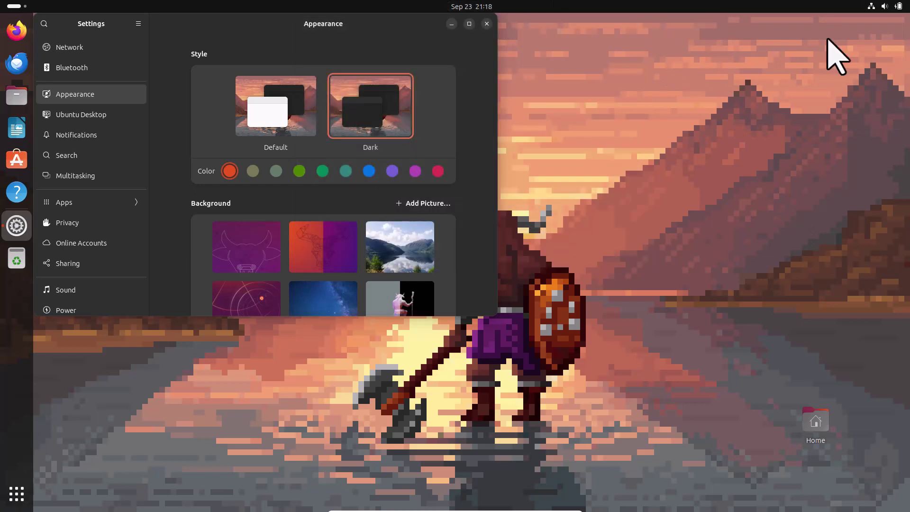
pyautogui.click(884, 6)
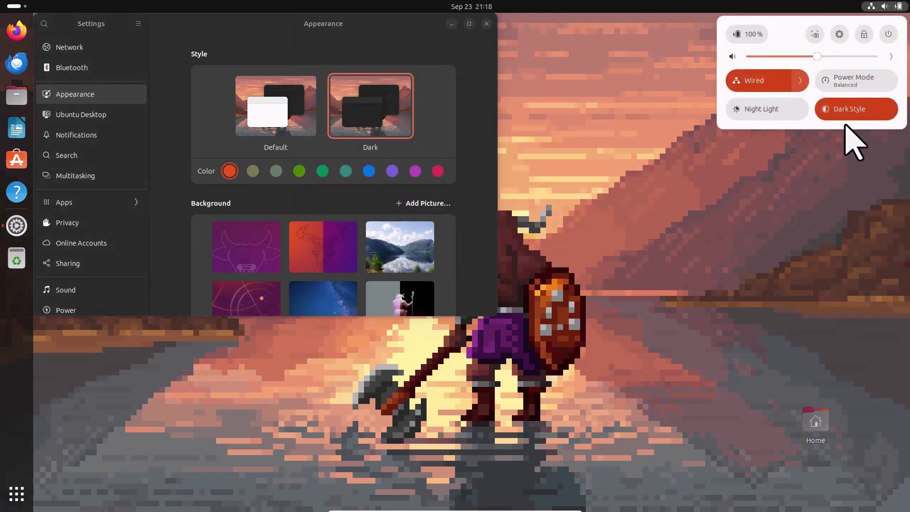
pyautogui.click(821, 249)
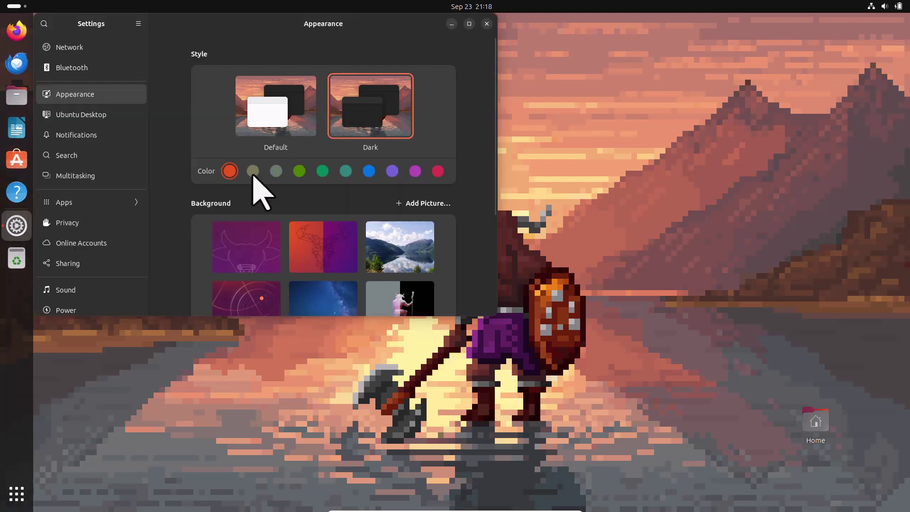
# Open Files on the Home folder beside Settings and change the accent colour to blue
pyautogui.click(97, 120)
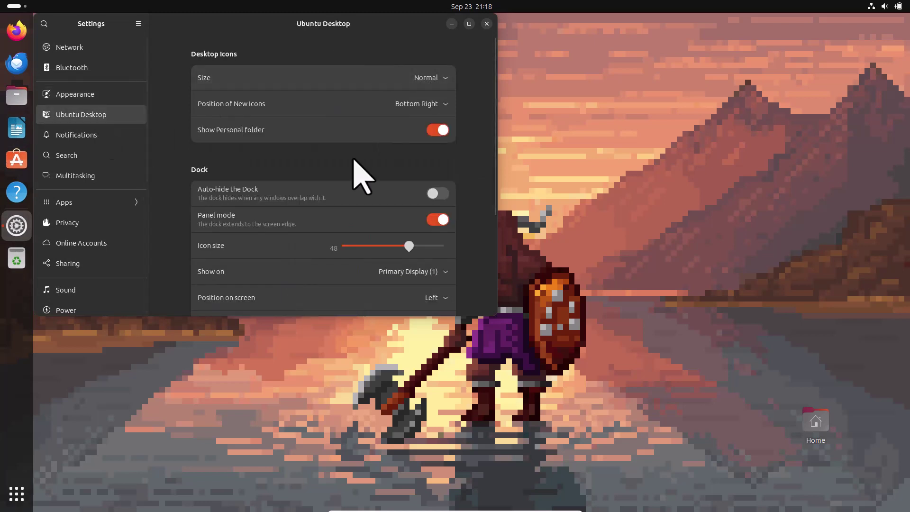
pyautogui.click(17, 101)
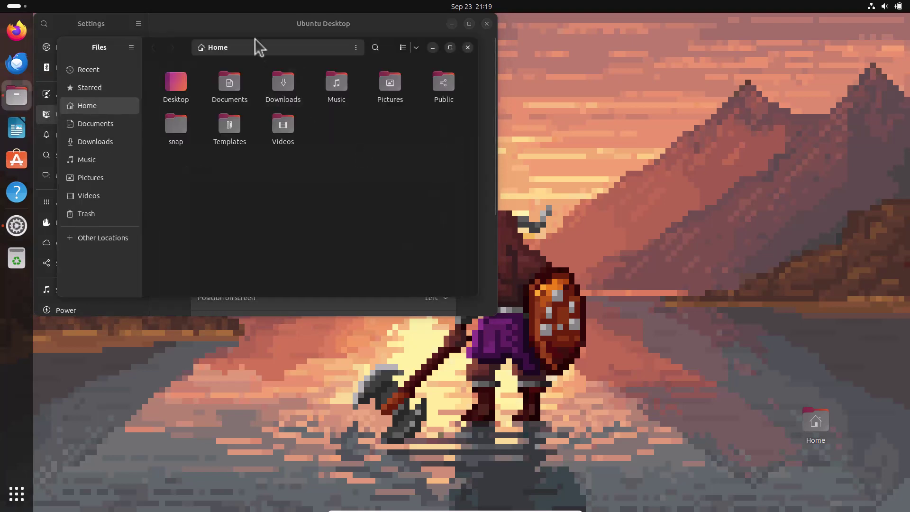
pyautogui.moveTo(245, 28); pyautogui.dragTo(643, 228)
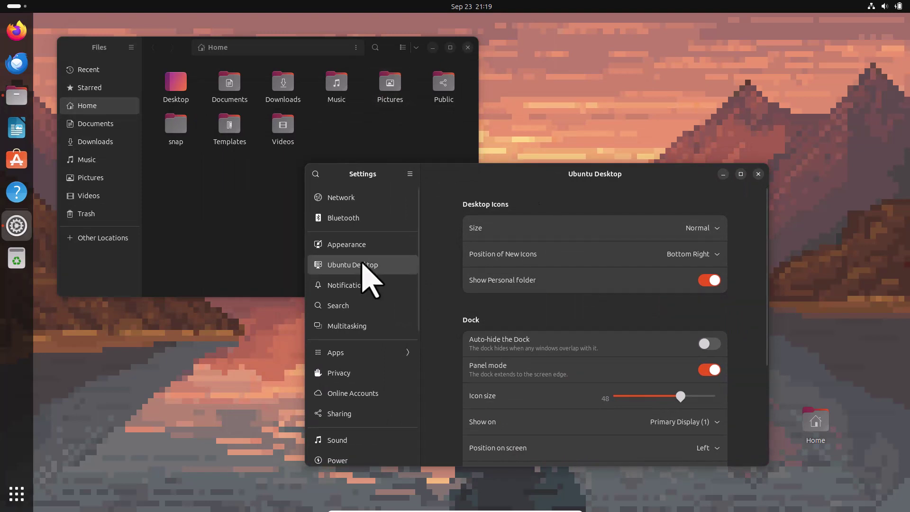
pyautogui.click(349, 251)
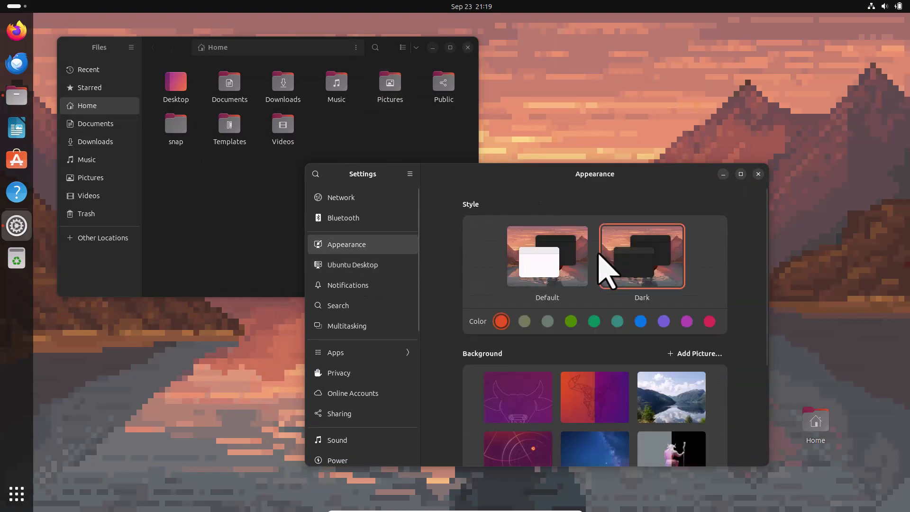
pyautogui.click(645, 322)
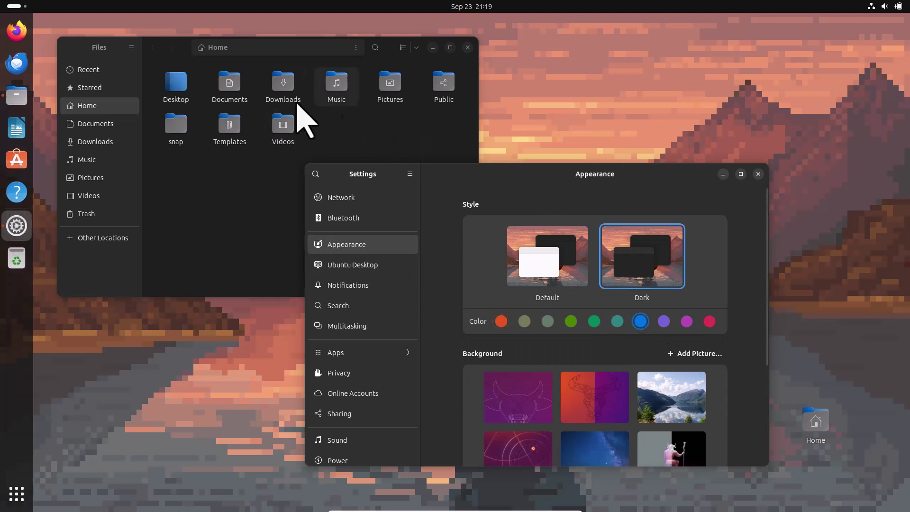
# Set the style back to light Default and leave Files showing the Downloads folder
pyautogui.click(95, 141)
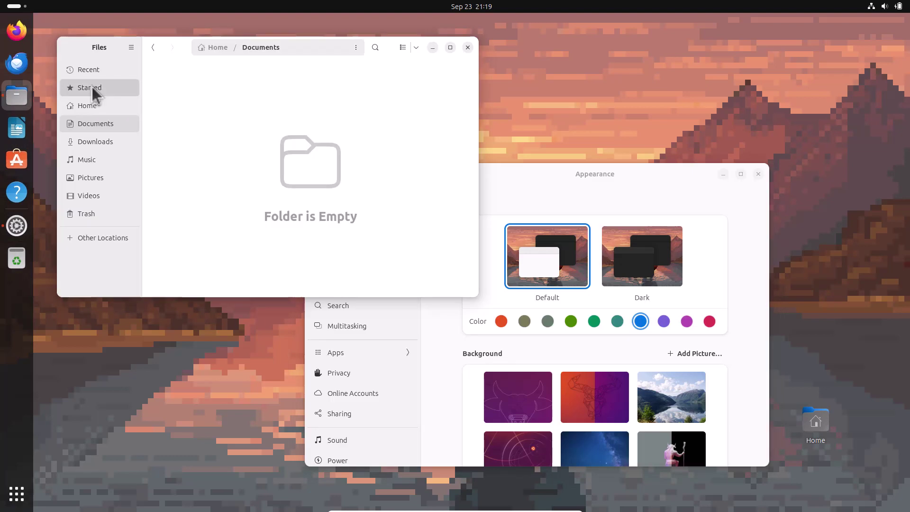
pyautogui.click(92, 87)
pyautogui.click(97, 107)
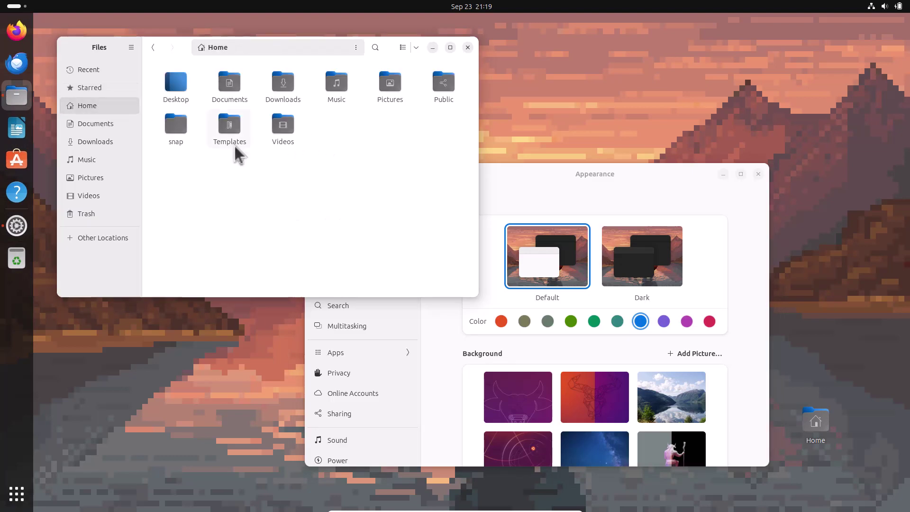
pyautogui.click(109, 145)
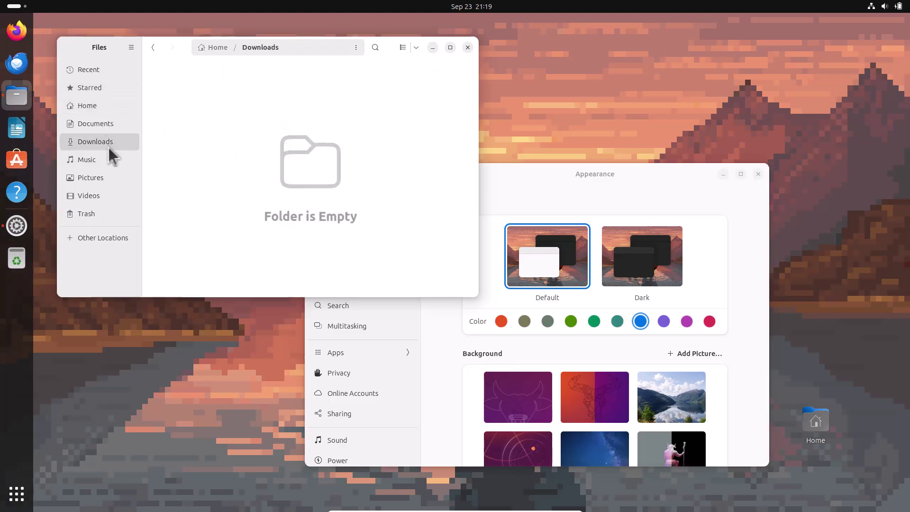
pyautogui.click(883, 5)
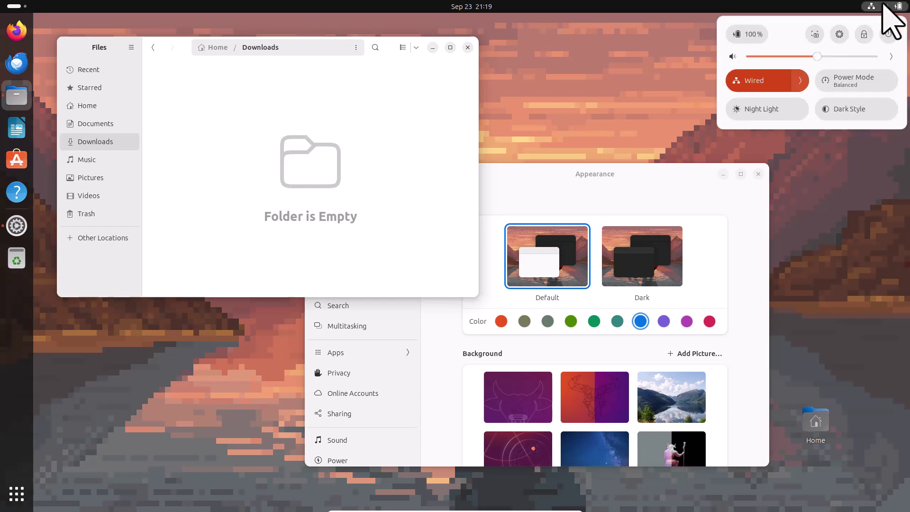
pyautogui.click(873, 264)
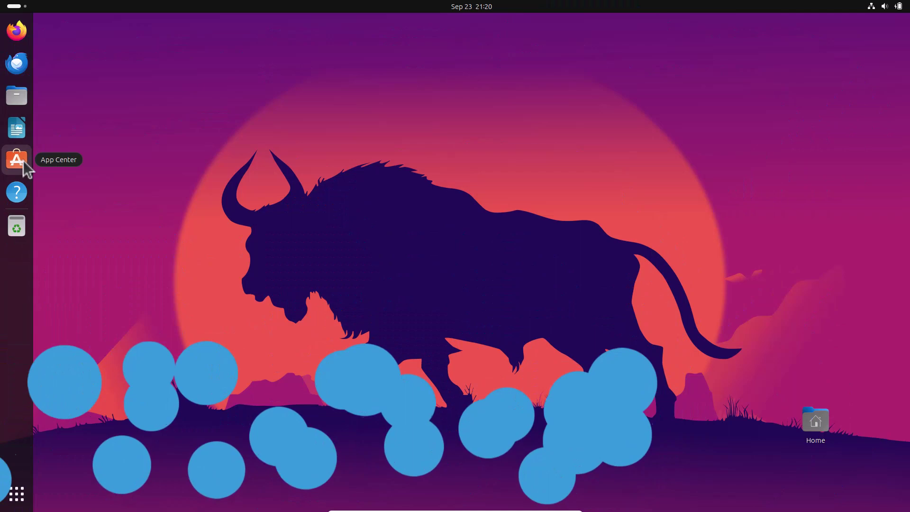
# Launch App Center from the dock, maximize it, and select the Search for apps box
pyautogui.click(19, 161)
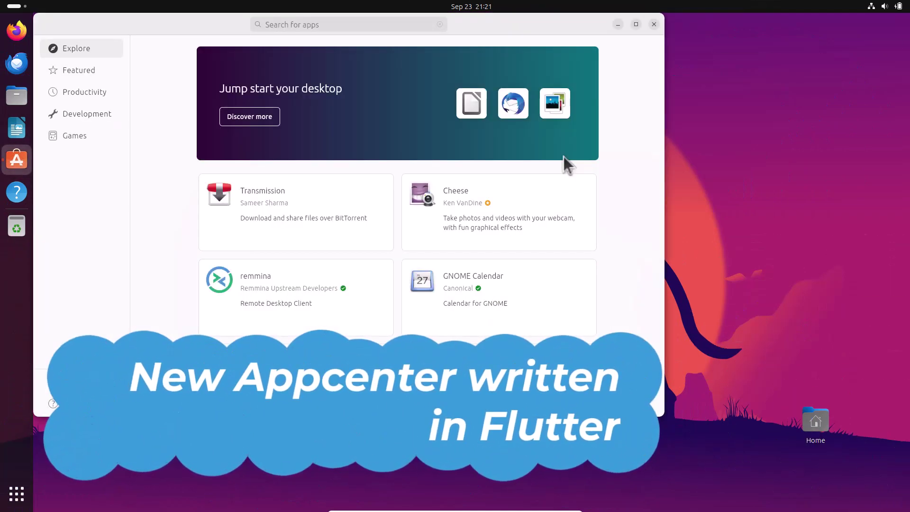
pyautogui.click(636, 25)
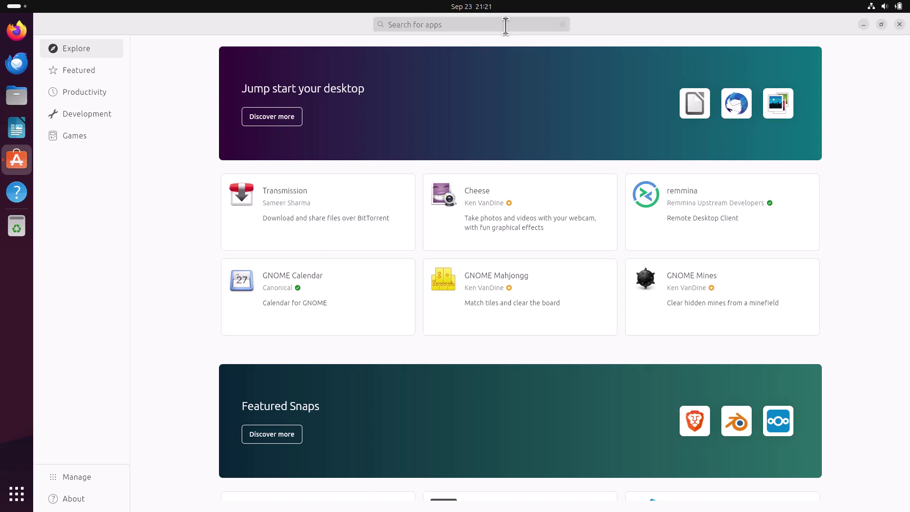
pyautogui.click(89, 500)
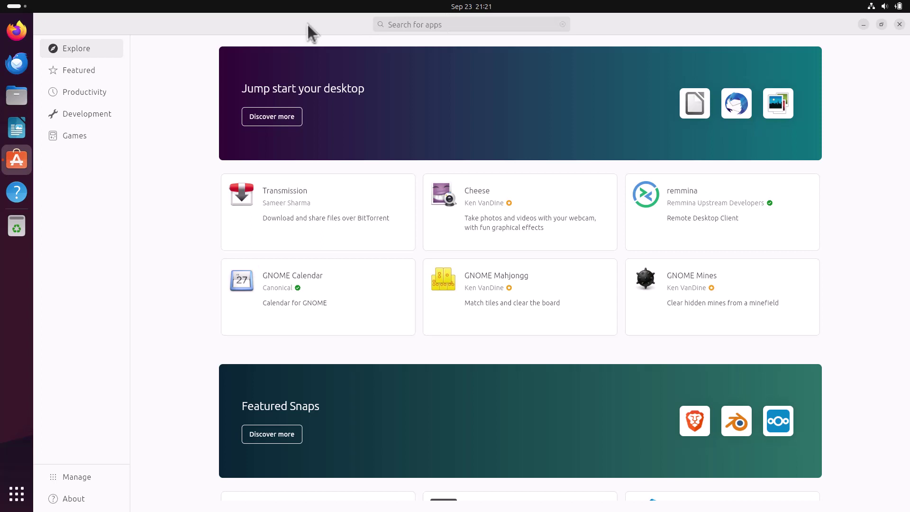
pyautogui.click(407, 25)
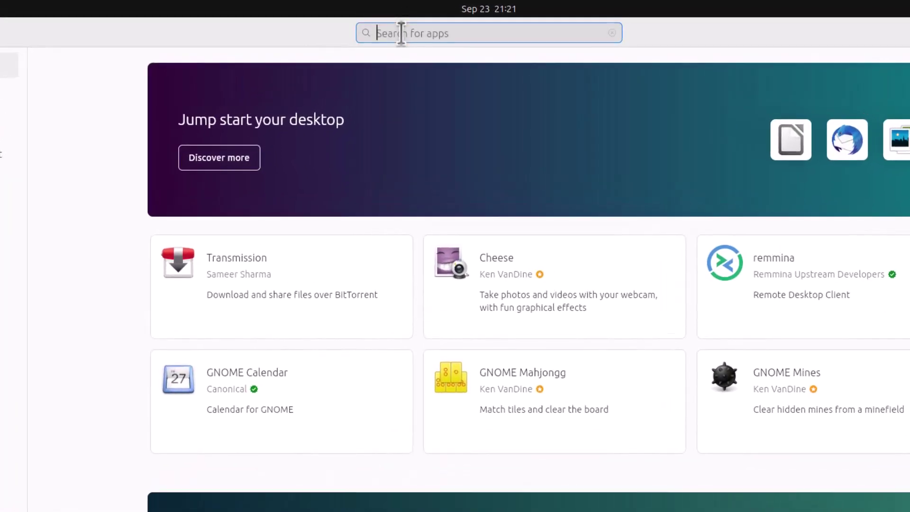
pyautogui.write('gimp')
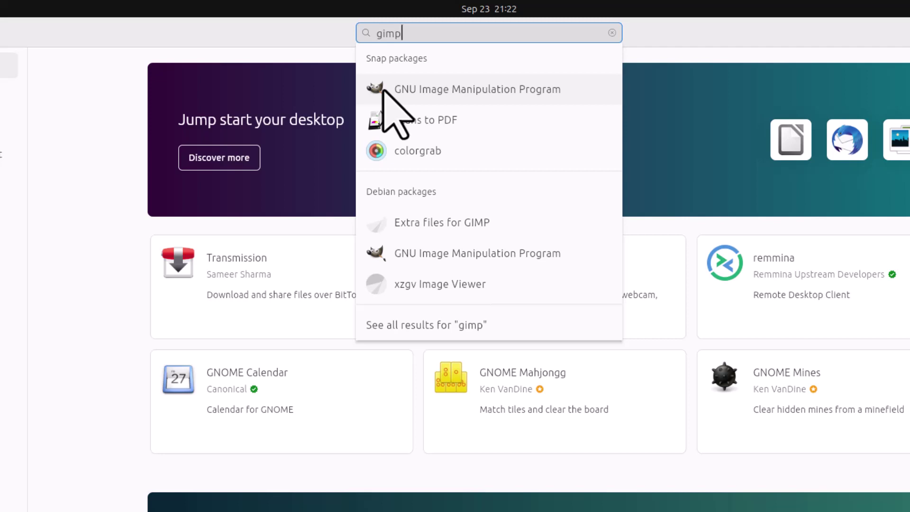
pyautogui.click(426, 259)
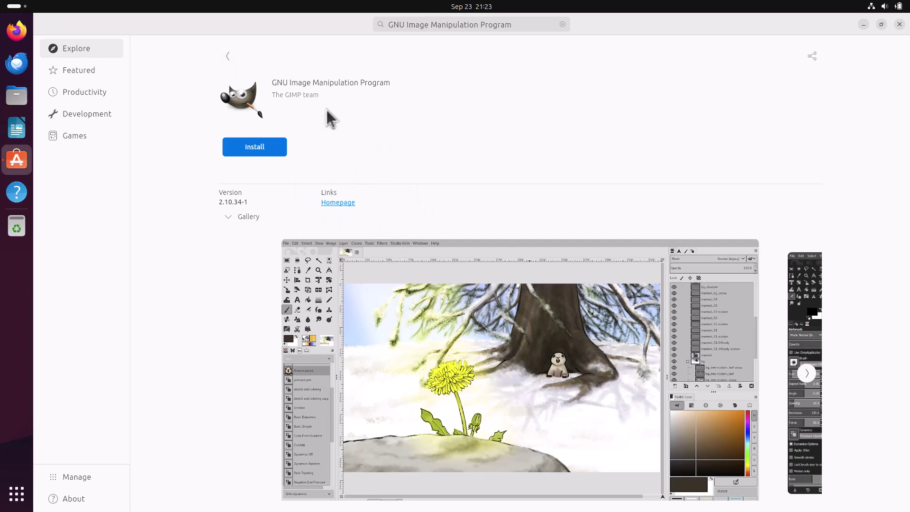
pyautogui.click(229, 56)
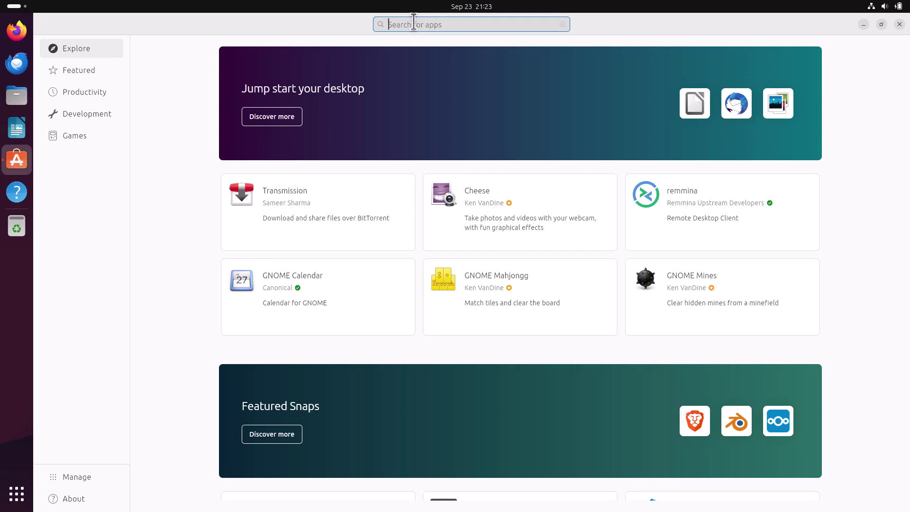
pyautogui.write('gimp')
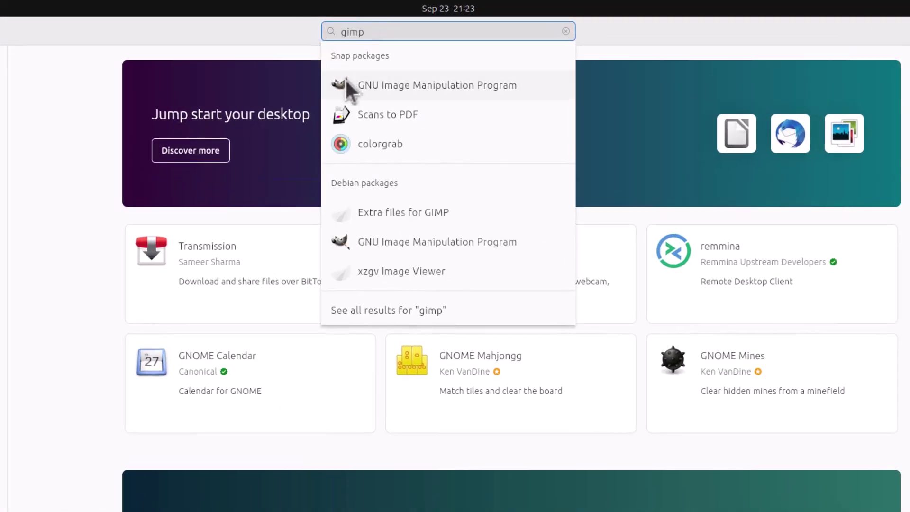
pyautogui.click(345, 79)
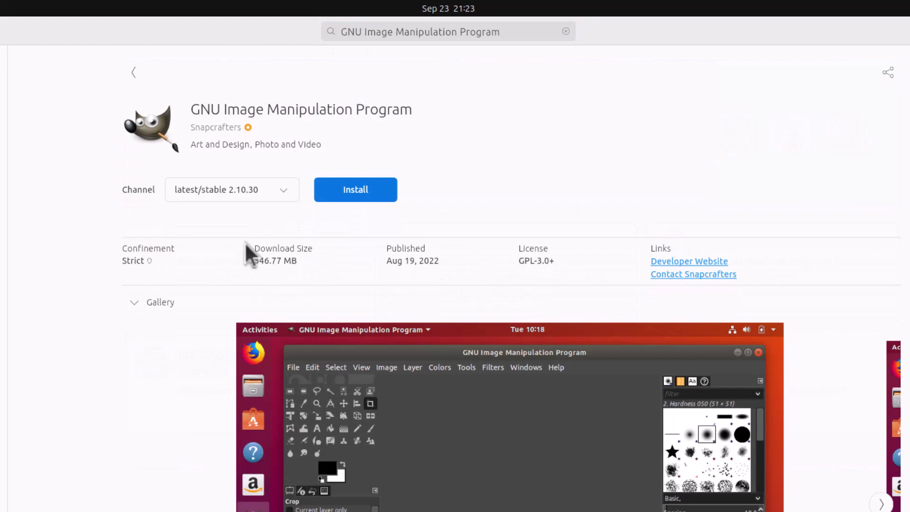
pyautogui.click(284, 190)
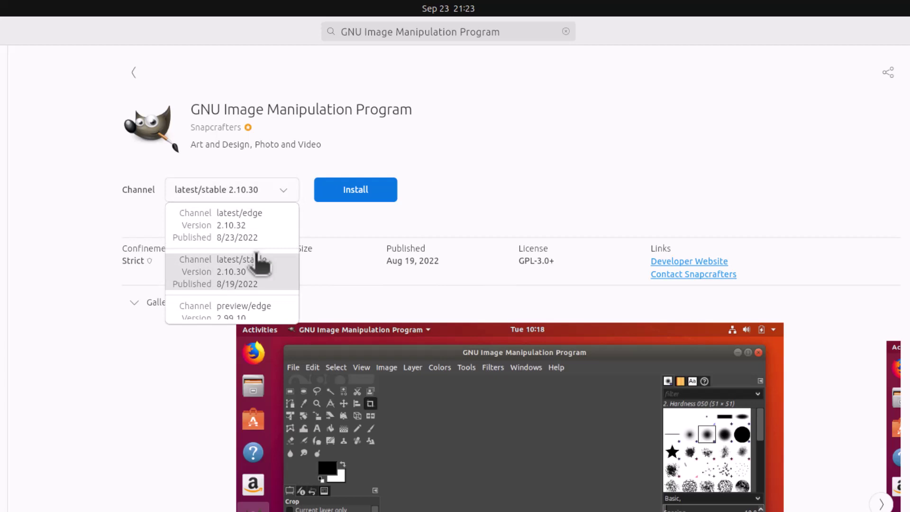
pyautogui.moveTo(299, 260); pyautogui.dragTo(299, 237)
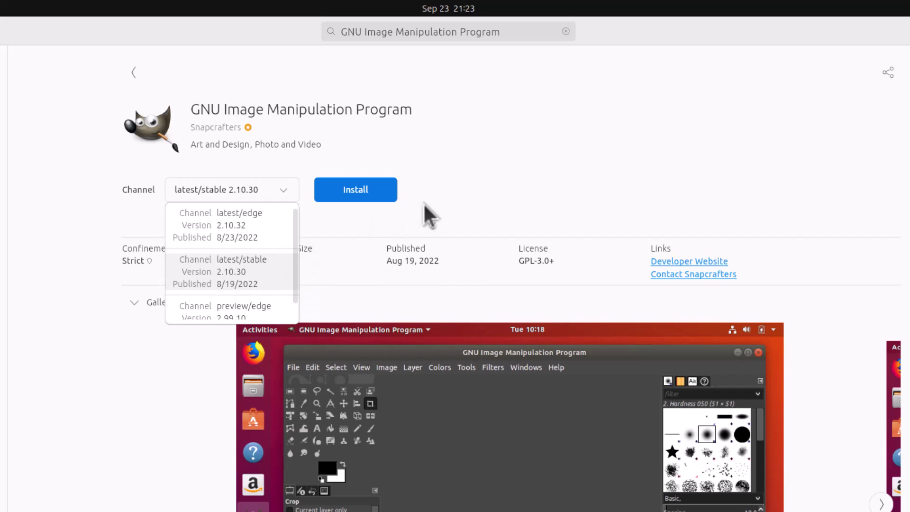
pyautogui.click(438, 195)
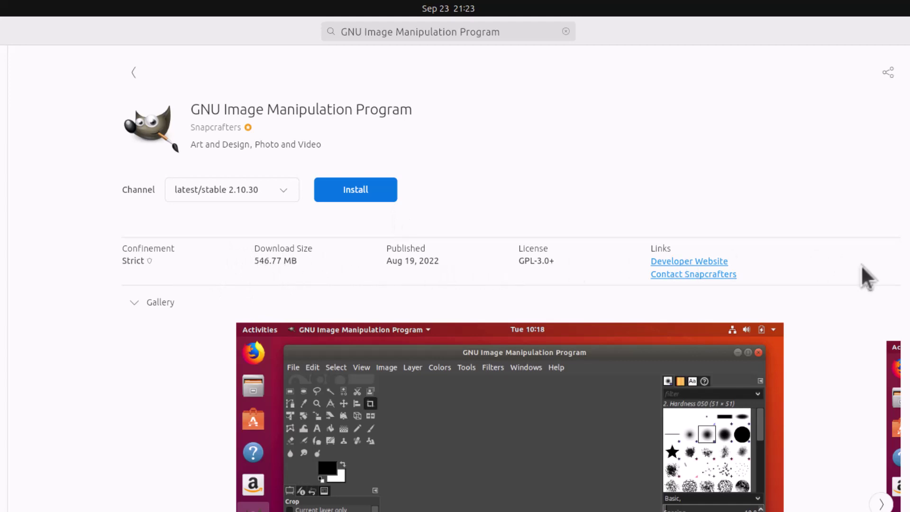
pyautogui.scroll(-3, 860, 265)
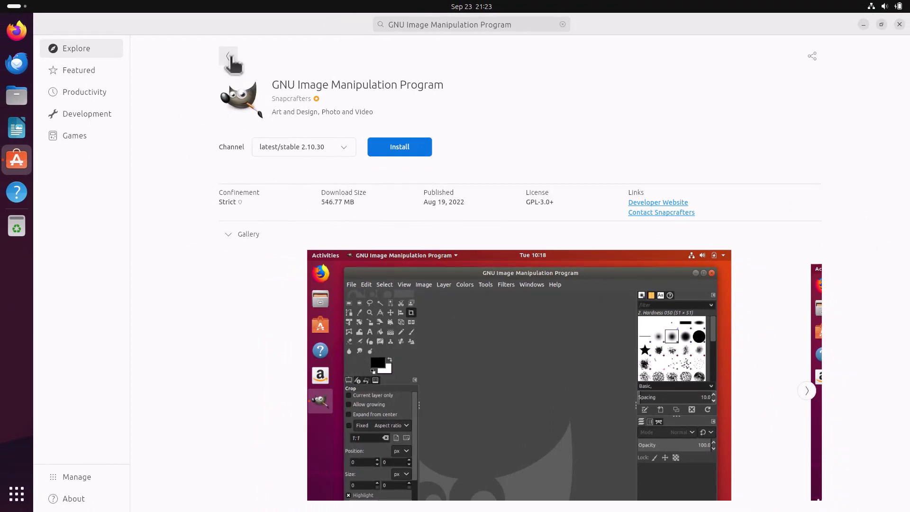
pyautogui.click(228, 56)
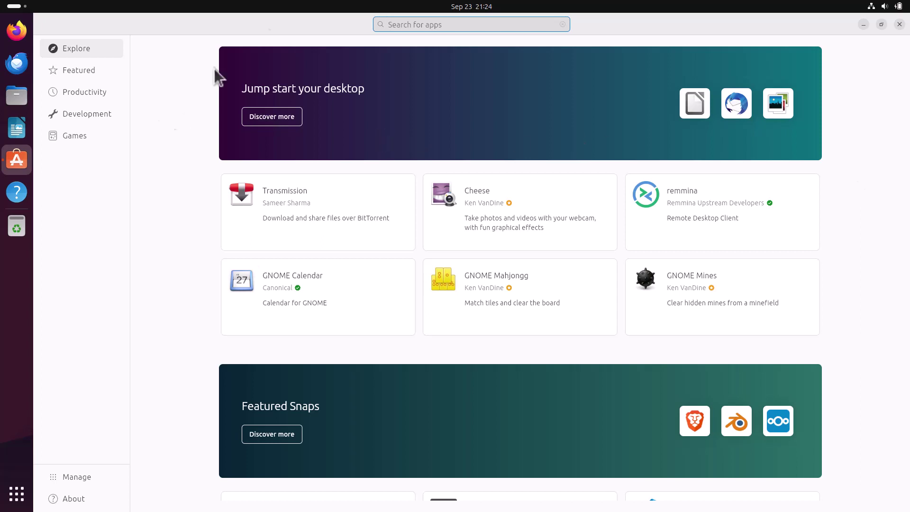
pyautogui.click(90, 478)
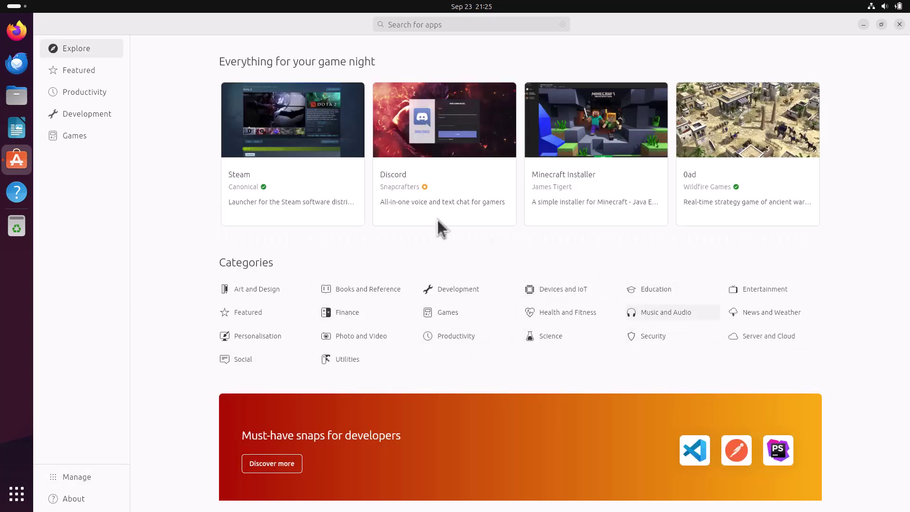
# Close App Center and open the Utilities folder in the Activities app grid
pyautogui.hotkey('alt', 'F4')
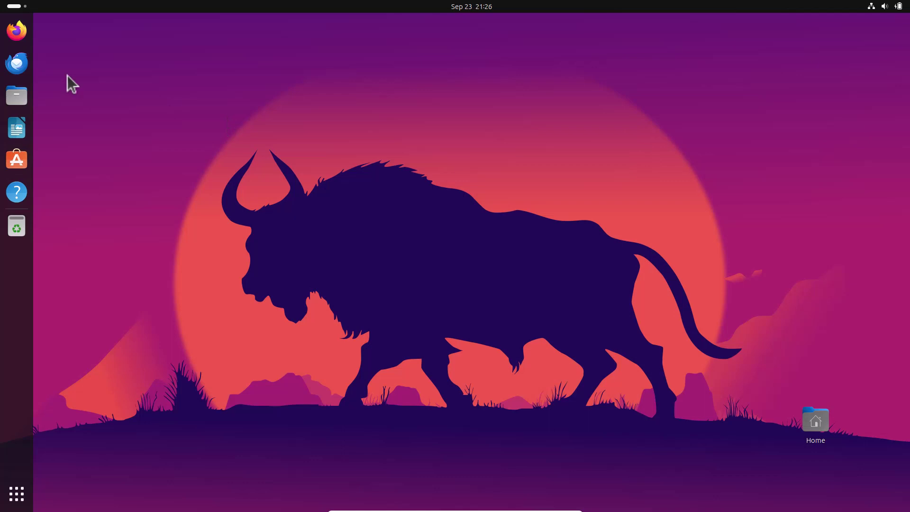
pyautogui.click(21, 9)
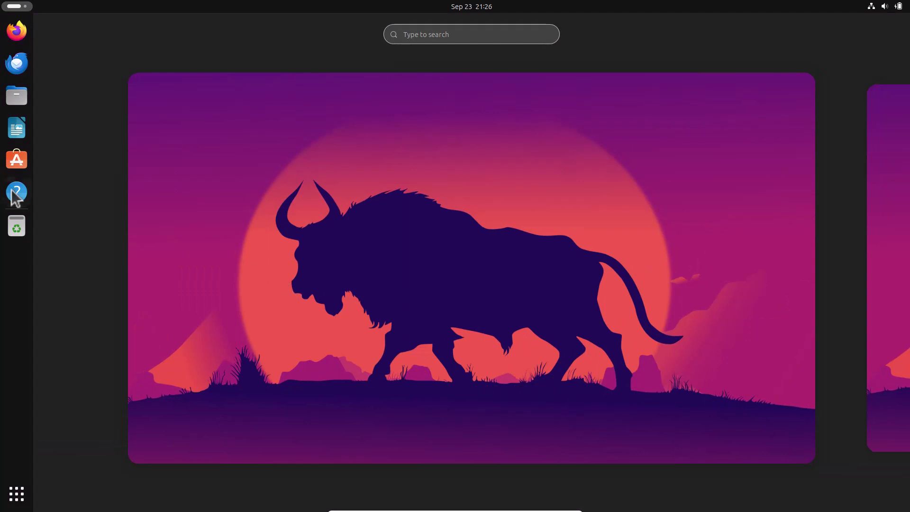
pyautogui.click(17, 493)
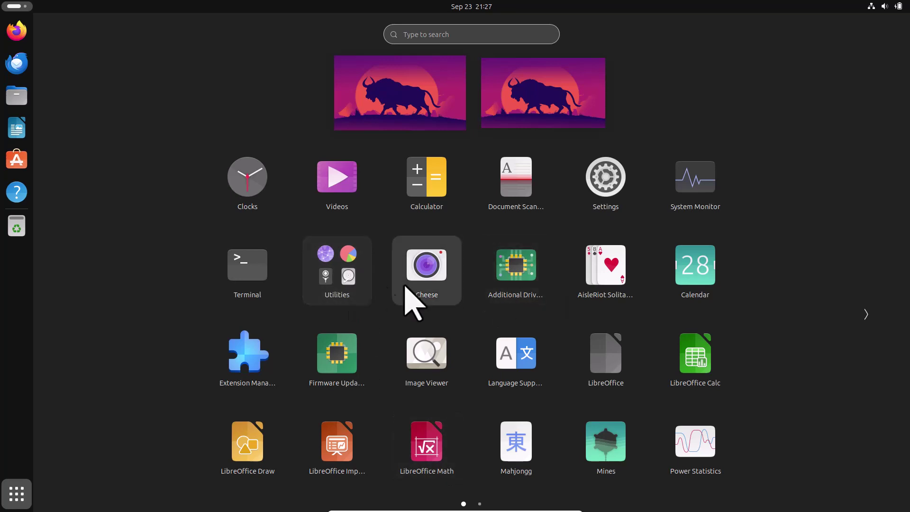
pyautogui.click(339, 282)
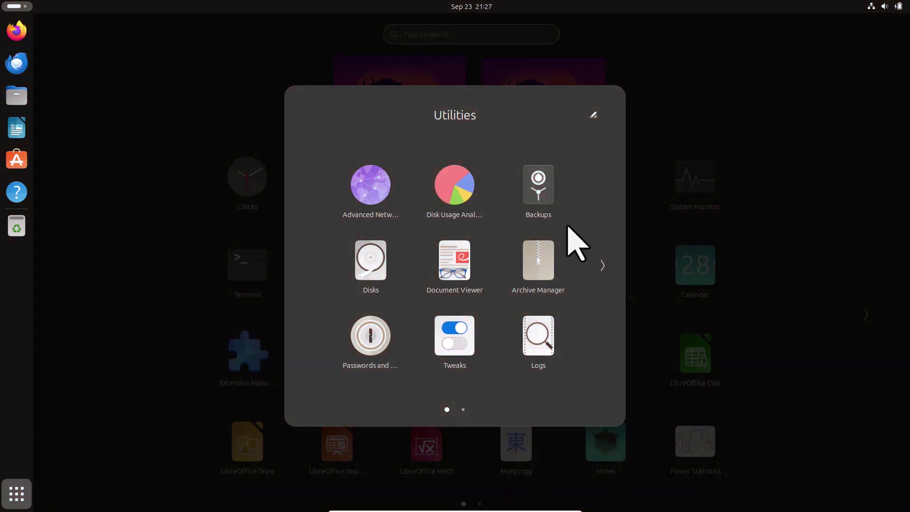
pyautogui.click(720, 179)
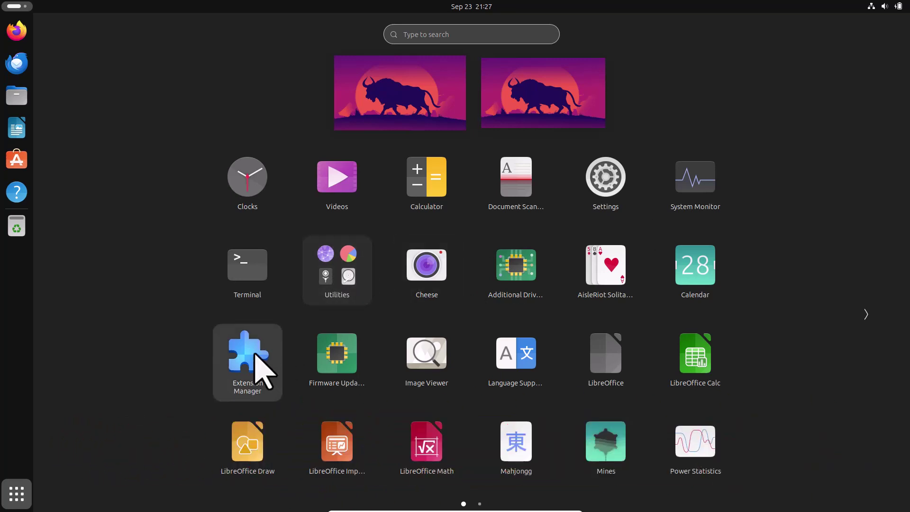
pyautogui.click(348, 272)
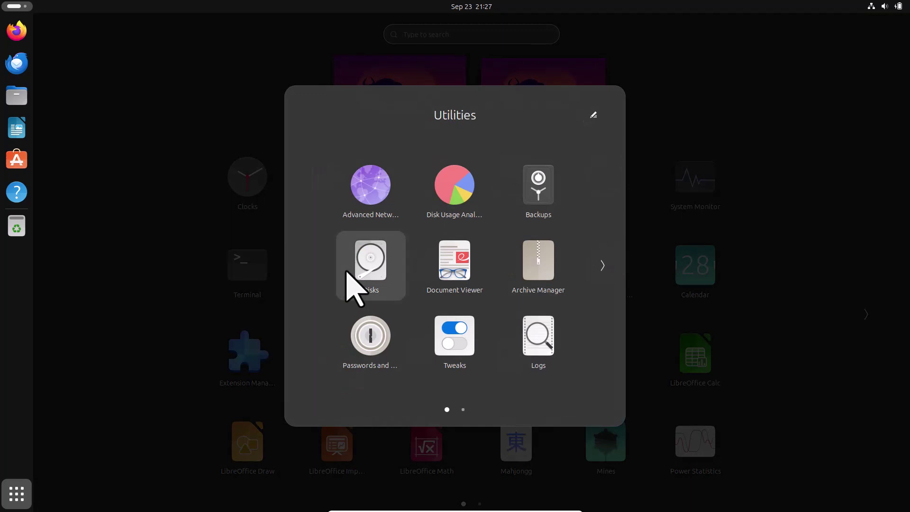
# Launch Tweaks and look through the cursor, icon and shell theme lists without changing them
pyautogui.click(465, 346)
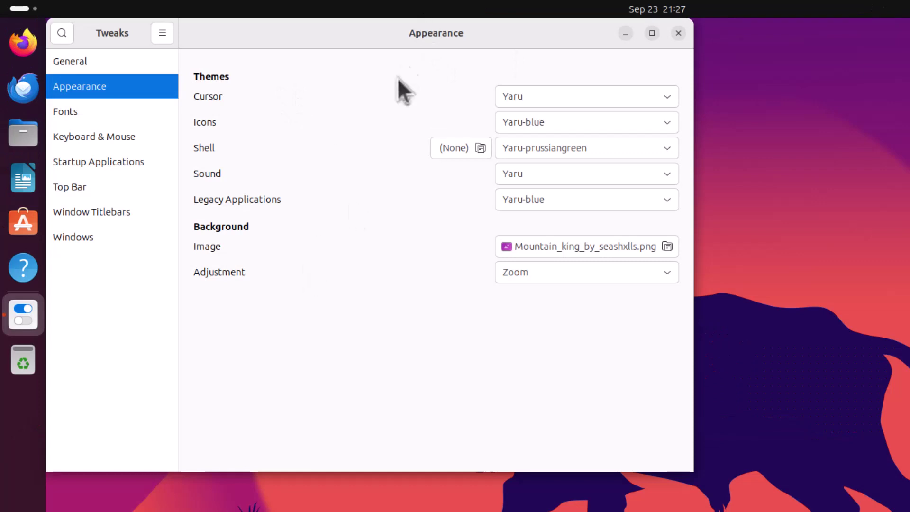
pyautogui.click(515, 94)
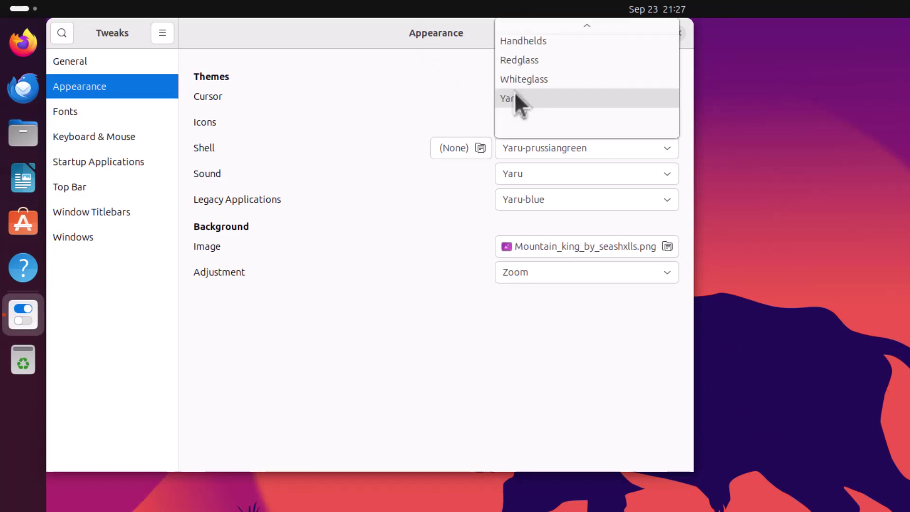
pyautogui.click(410, 64)
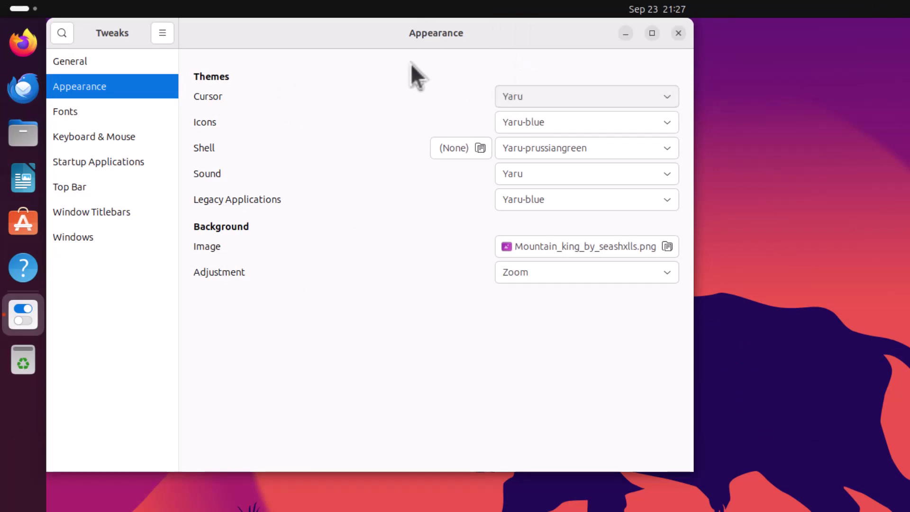
pyautogui.click(502, 123)
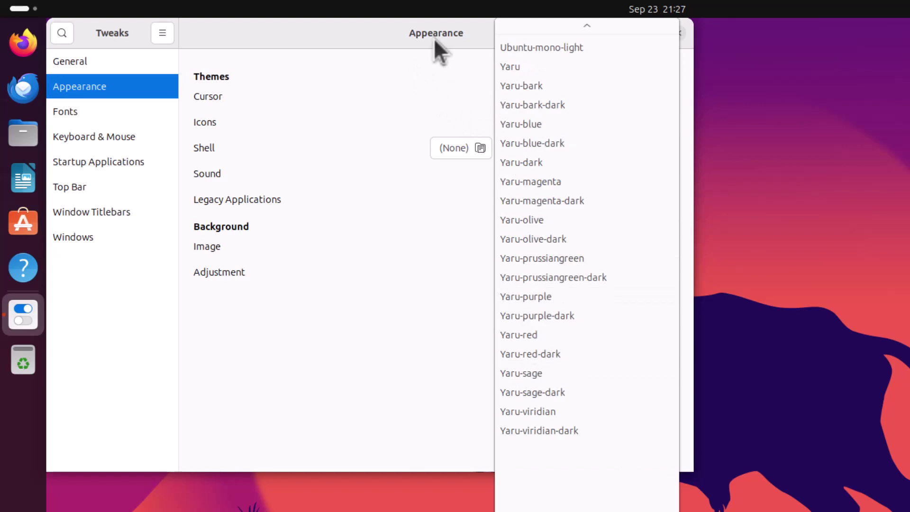
pyautogui.click(389, 62)
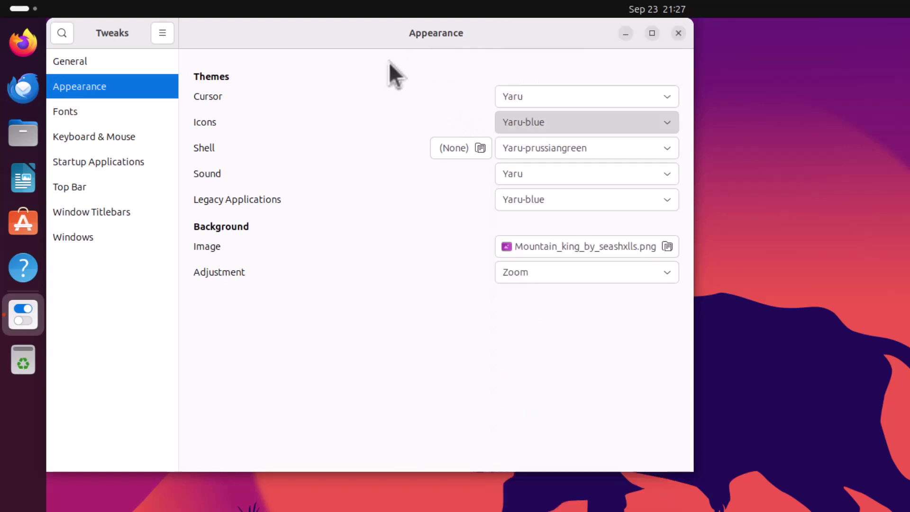
pyautogui.click(542, 150)
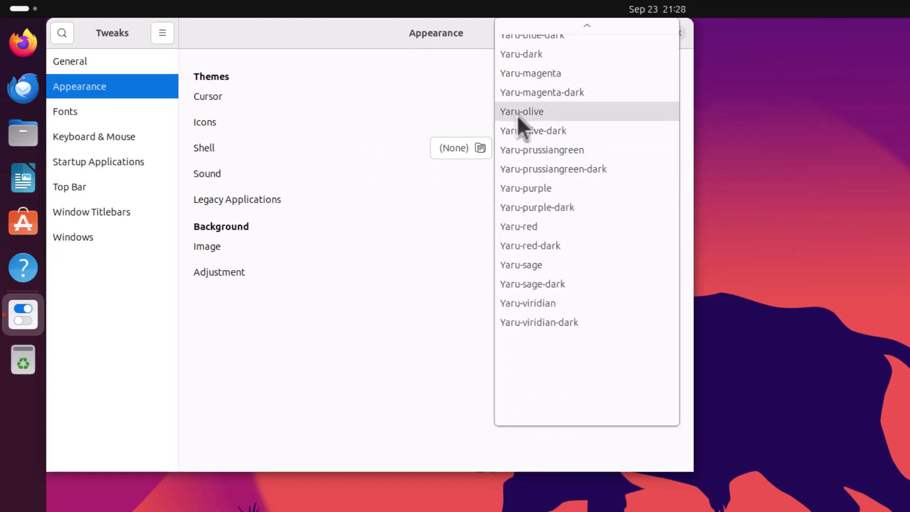
pyautogui.scroll(1, 609, 92)
pyautogui.click(721, 36)
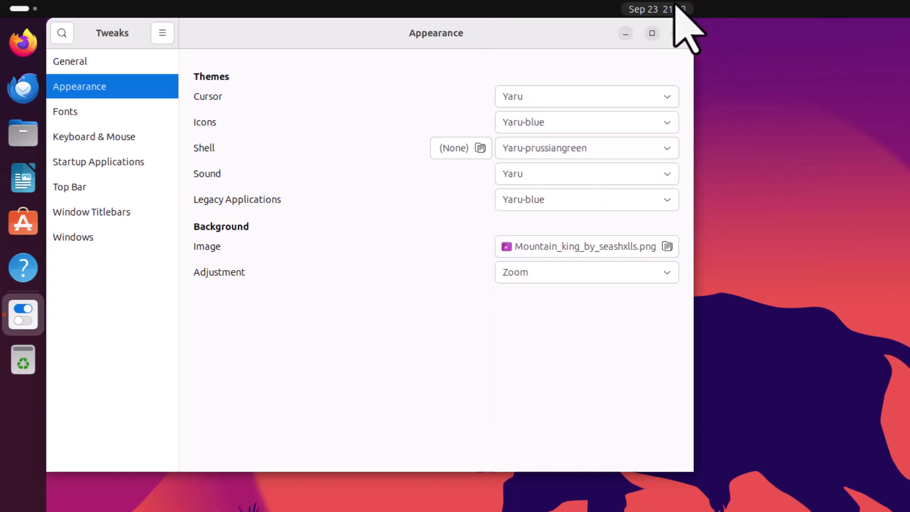
pyautogui.click(673, 7)
pyautogui.click(673, 6)
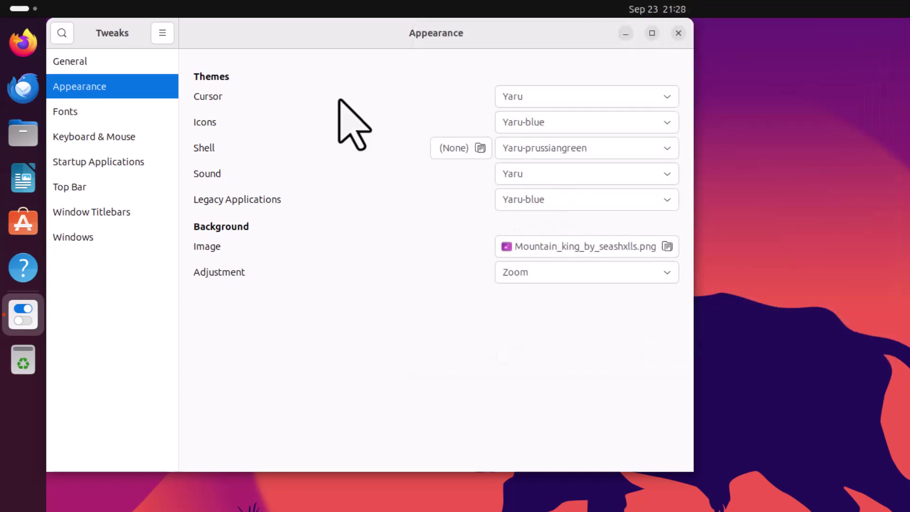
# Set Legacy Applications to Yaru-olive-dark, glance at Fonts and Keyboard & Mouse, then close Tweaks
pyautogui.click(507, 179)
pyautogui.click(418, 176)
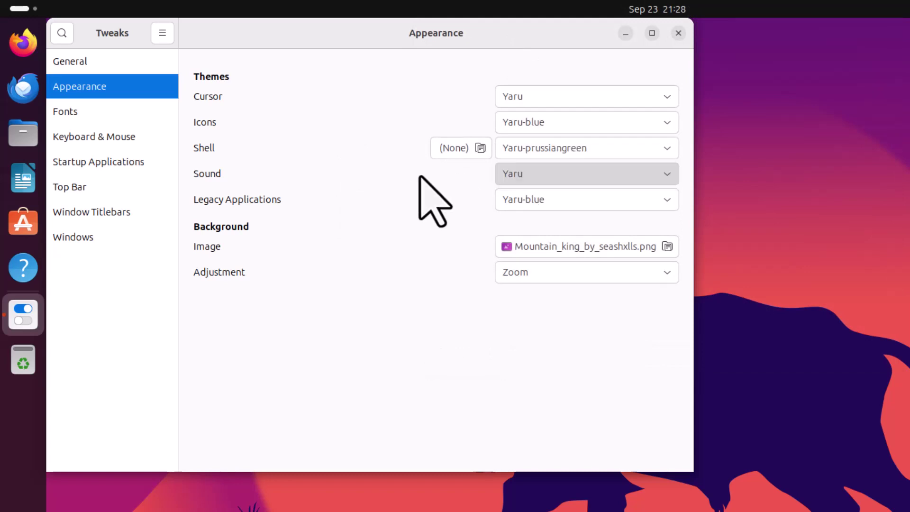
pyautogui.click(519, 199)
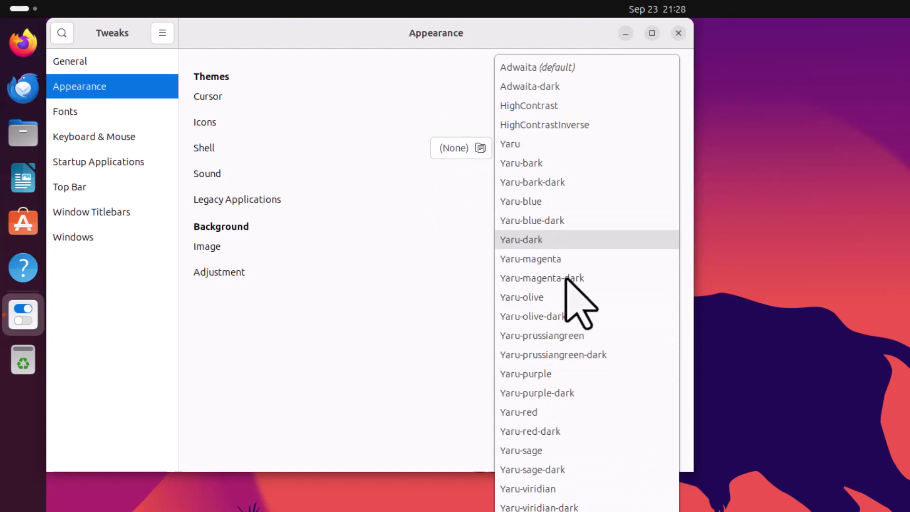
pyautogui.press('Escape')
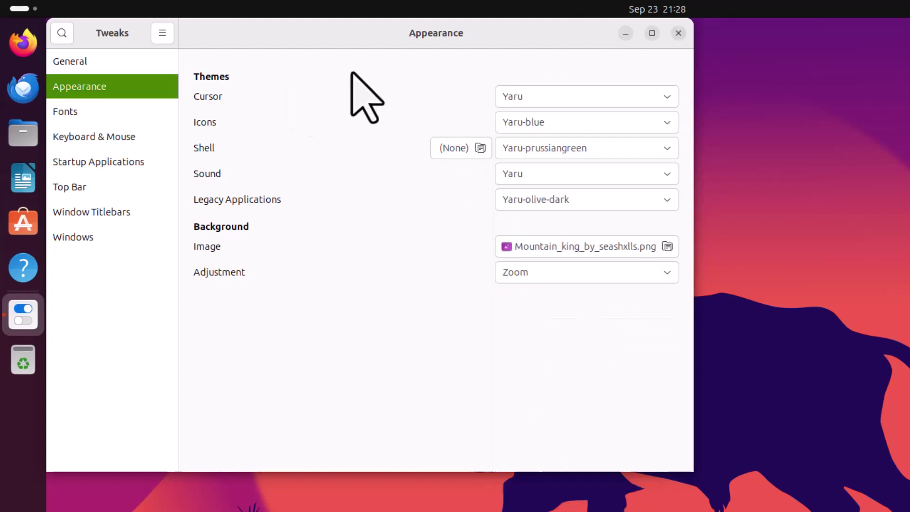
pyautogui.click(103, 118)
pyautogui.click(106, 141)
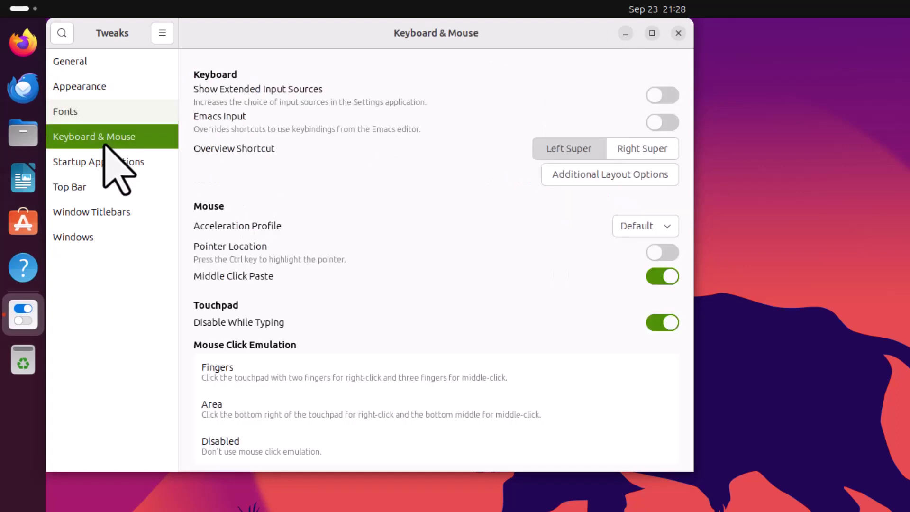
pyautogui.click(678, 33)
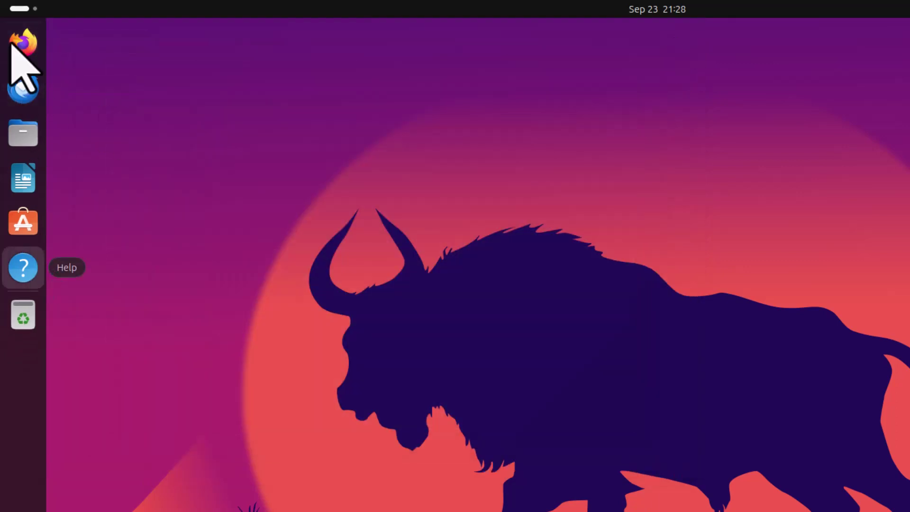
# Launch Extension Manager from the app grid and view its About dialog
pyautogui.press('super+a')
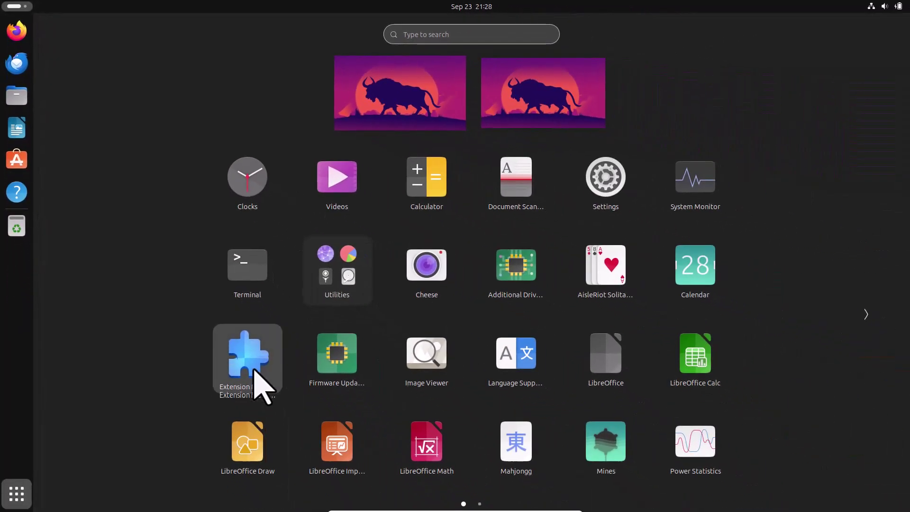
pyautogui.click(259, 376)
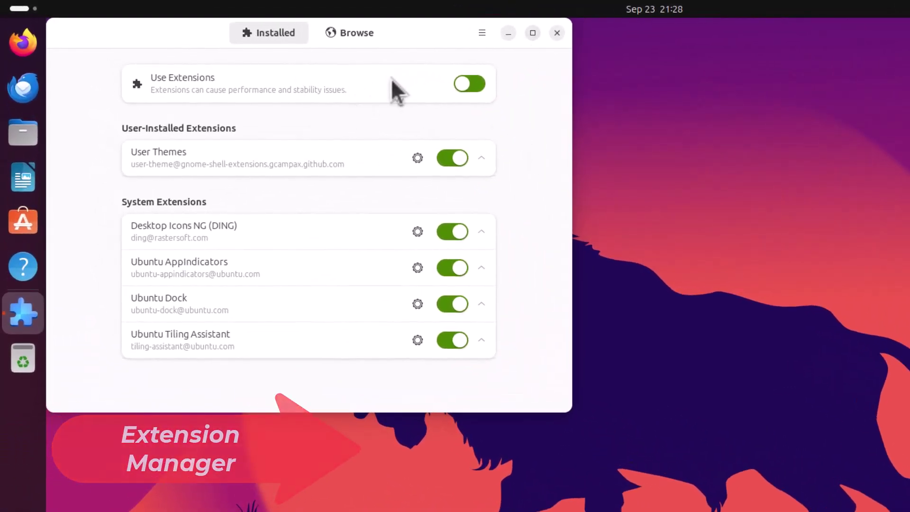
pyautogui.click(481, 34)
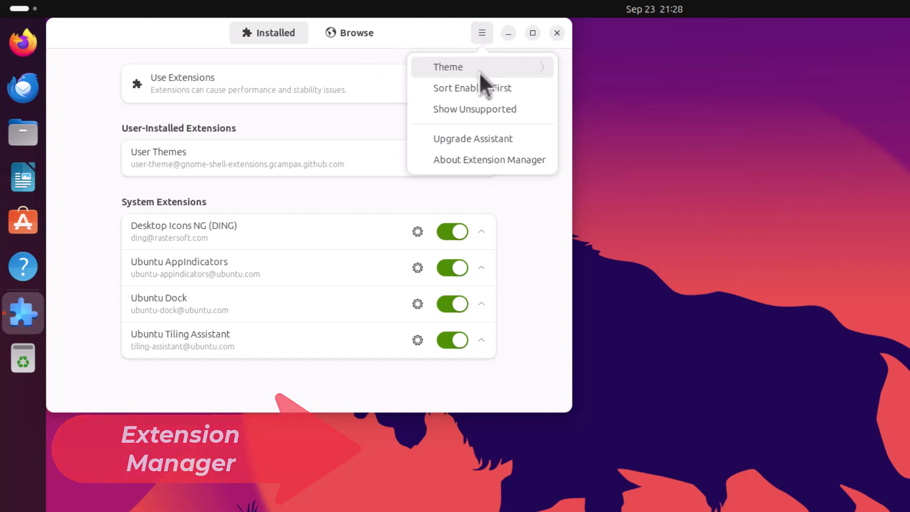
pyautogui.click(473, 161)
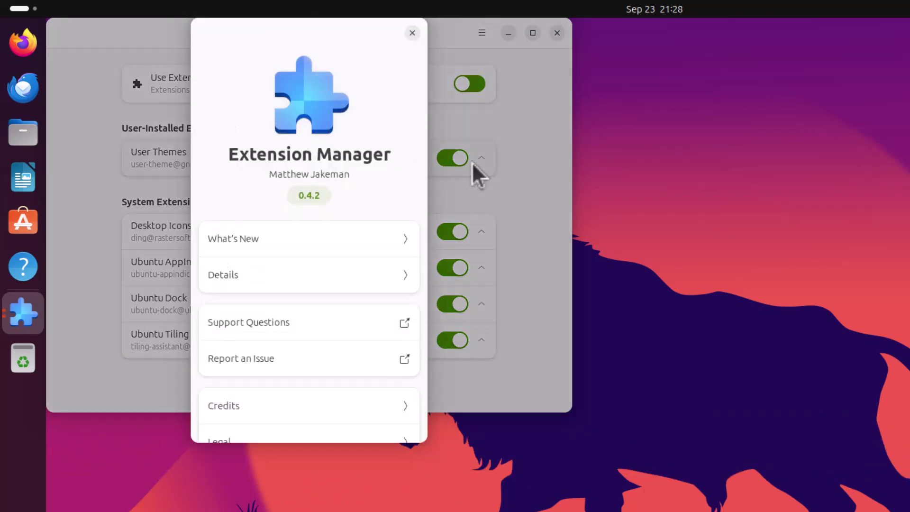
pyautogui.click(412, 33)
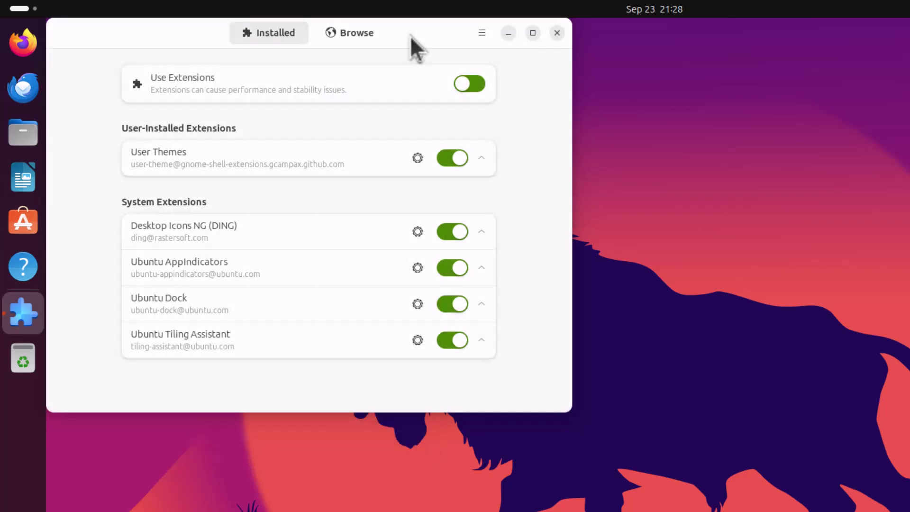
# Scroll through the Browse tab's online extensions, then return to the Installed list
pyautogui.click(332, 35)
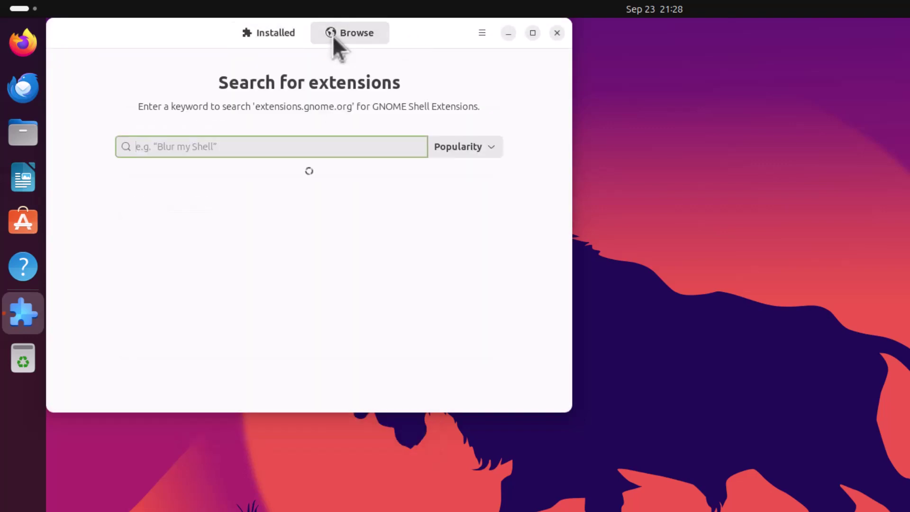
pyautogui.scroll(-5, 302, 286)
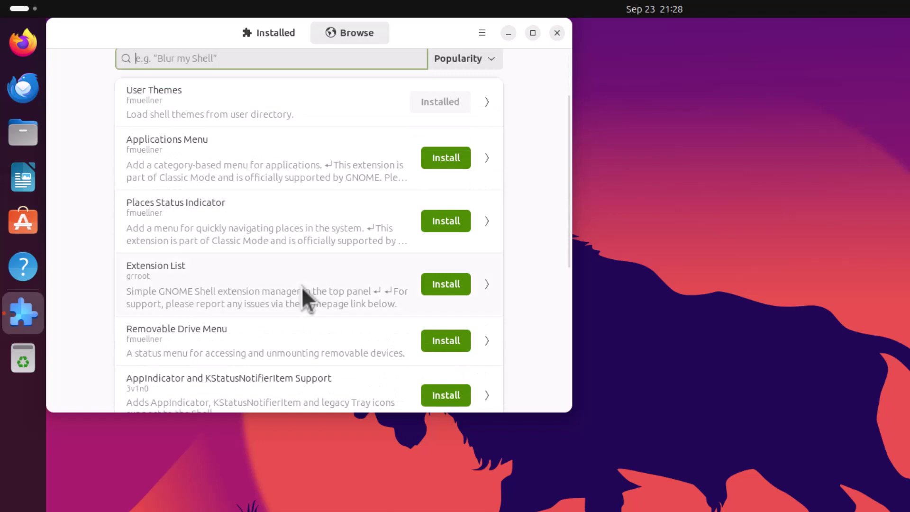
pyautogui.scroll(-3, 301, 286)
pyautogui.scroll(8, 301, 287)
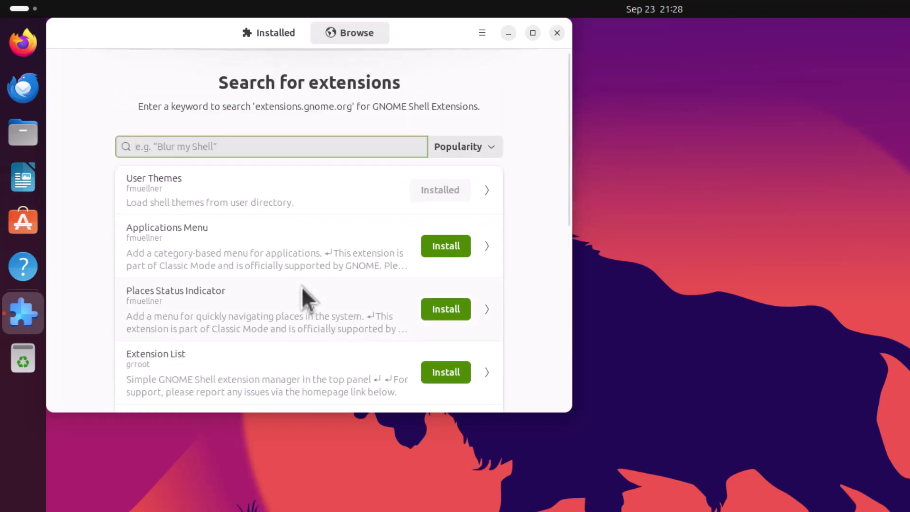
pyautogui.click(285, 40)
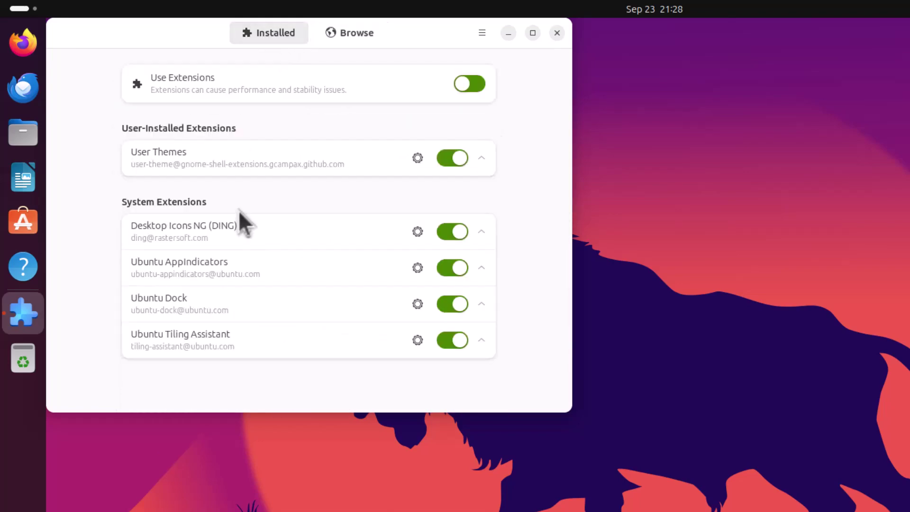
# Open the User Themes extension's settings to view its theme choices, then close them
pyautogui.click(417, 159)
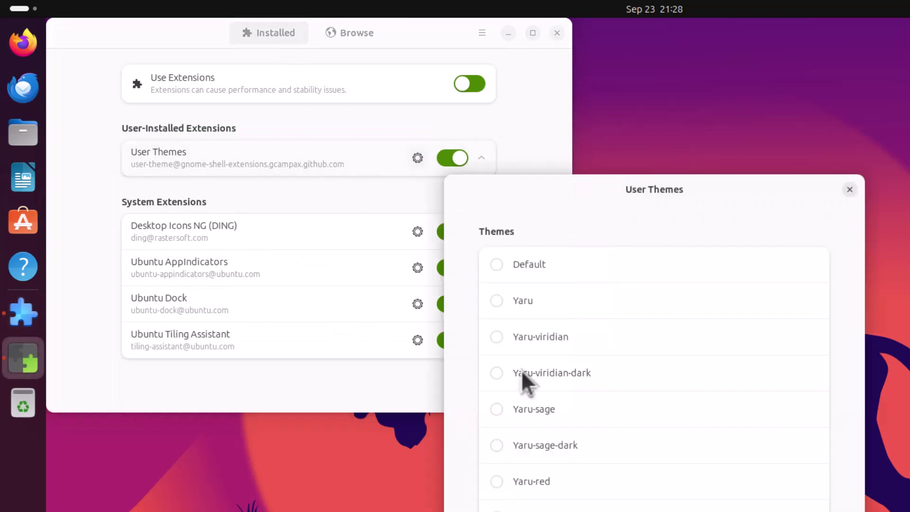
pyautogui.click(849, 194)
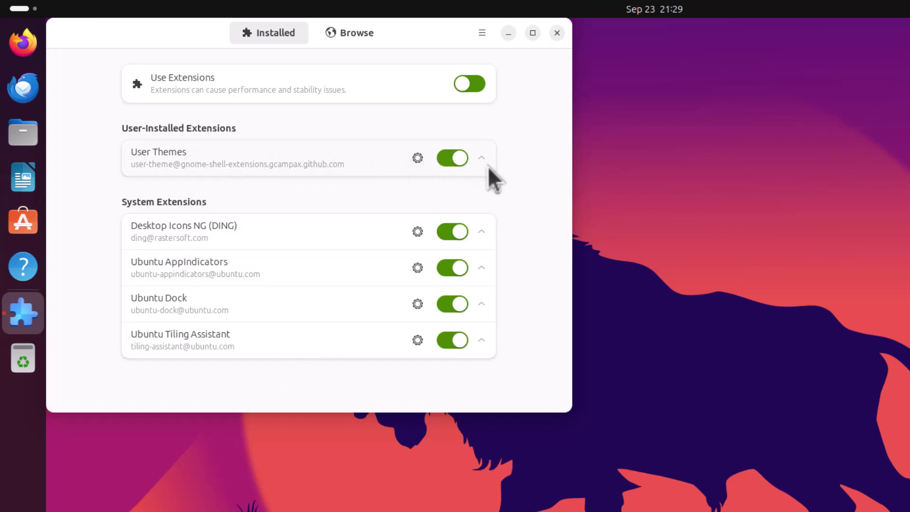
pyautogui.click(664, 6)
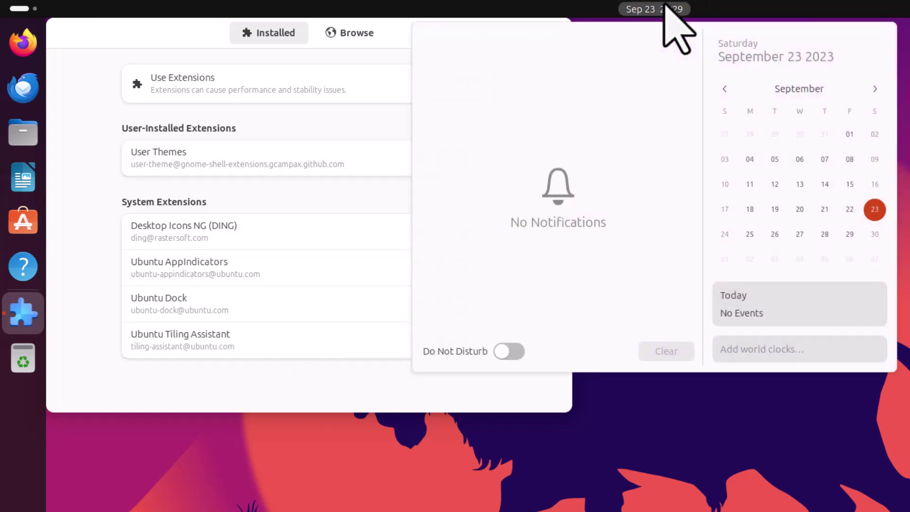
pyautogui.click(665, 6)
# Switch to the Browse tab and scroll through the online extension results
pyautogui.click(331, 42)
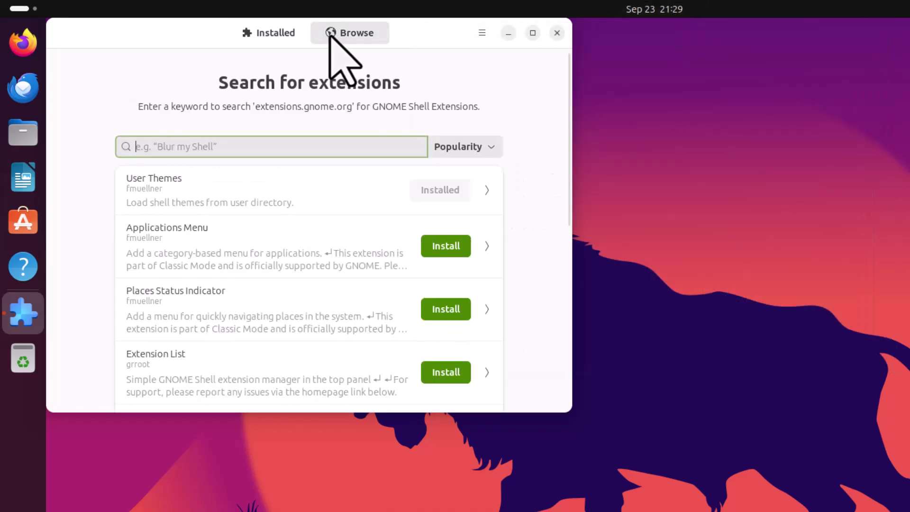
pyautogui.scroll(-10, 318, 286)
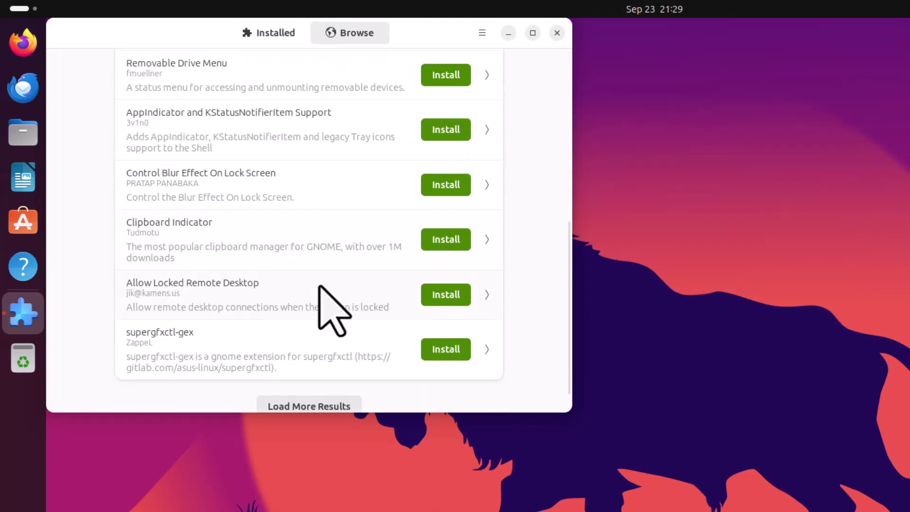
pyautogui.scroll(5, 318, 290)
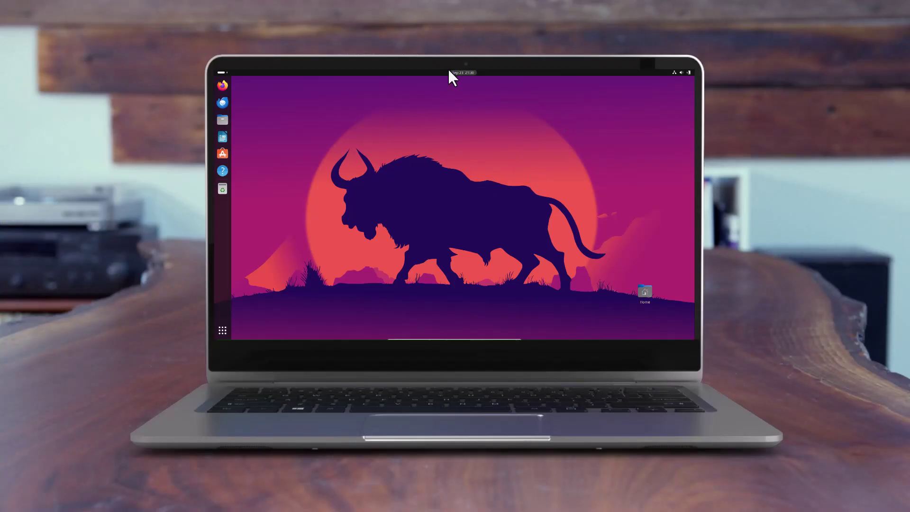
pyautogui.click(461, 73)
pyautogui.click(460, 72)
pyautogui.click(685, 75)
pyautogui.click(685, 76)
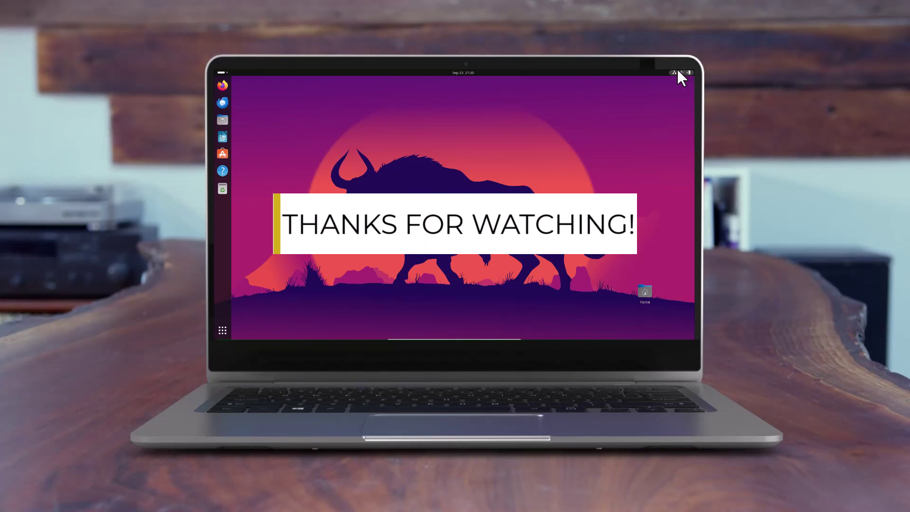
pyautogui.click(677, 69)
pyautogui.click(677, 69)
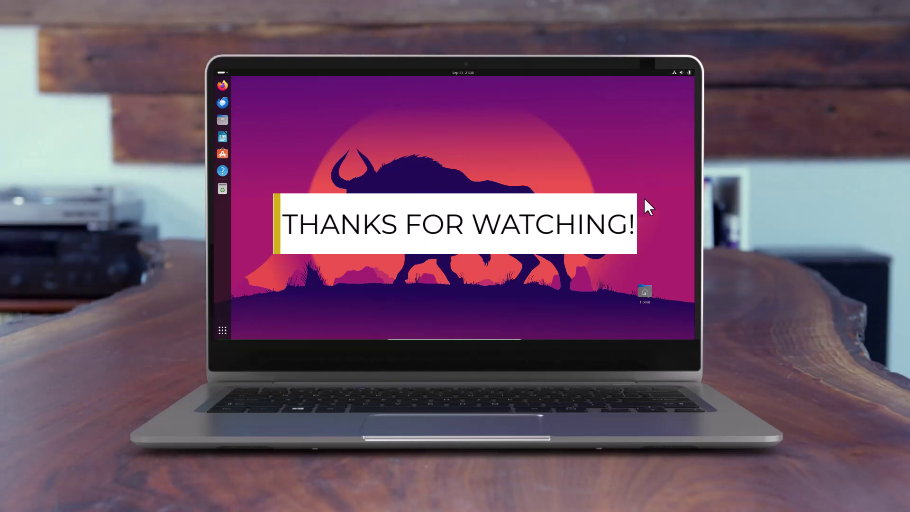